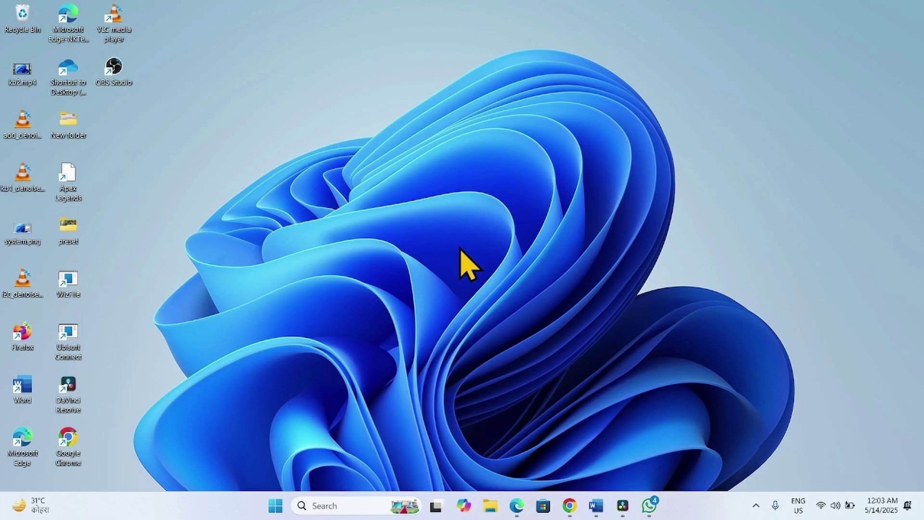
Switch to Chrome showing the Microsoft Update Catalog results for KB5058411
mouse_move(569, 504)
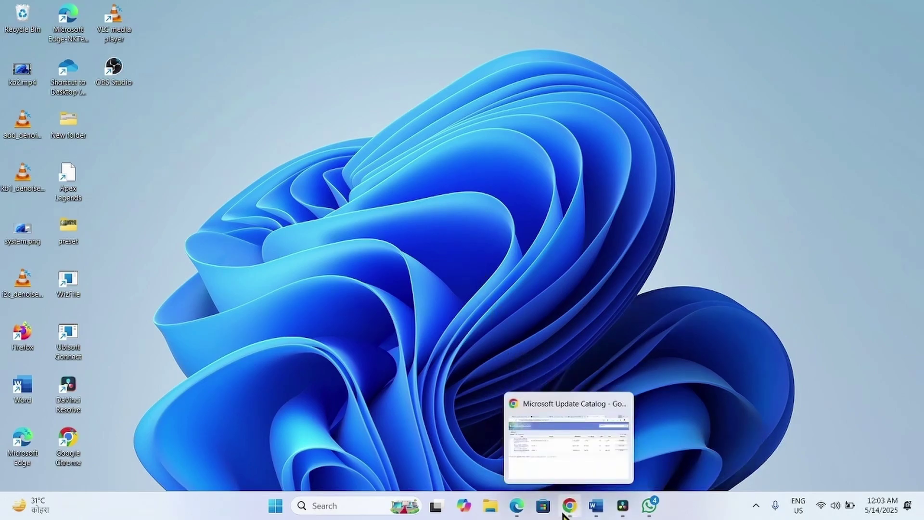
click(568, 454)
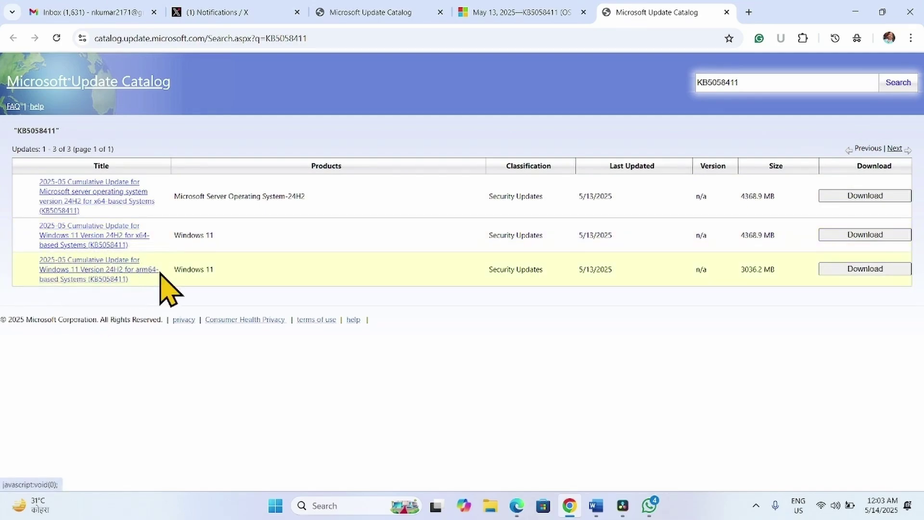
Check the PC's system type and Windows version on the About page of the System settings, and close Settings
click(274, 505)
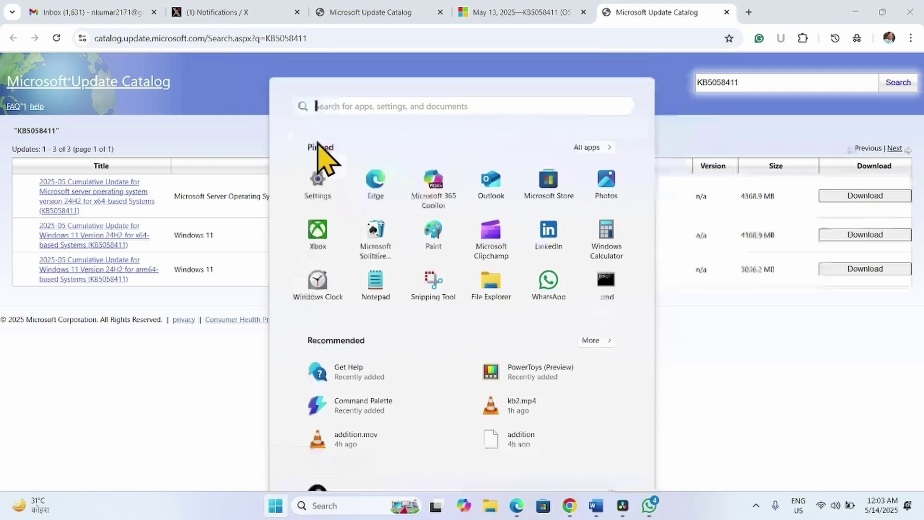
click(318, 181)
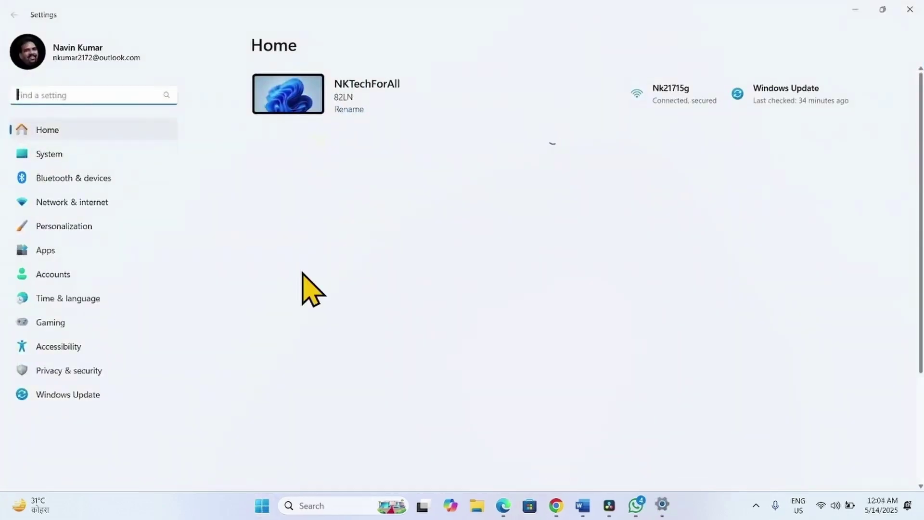
click(44, 155)
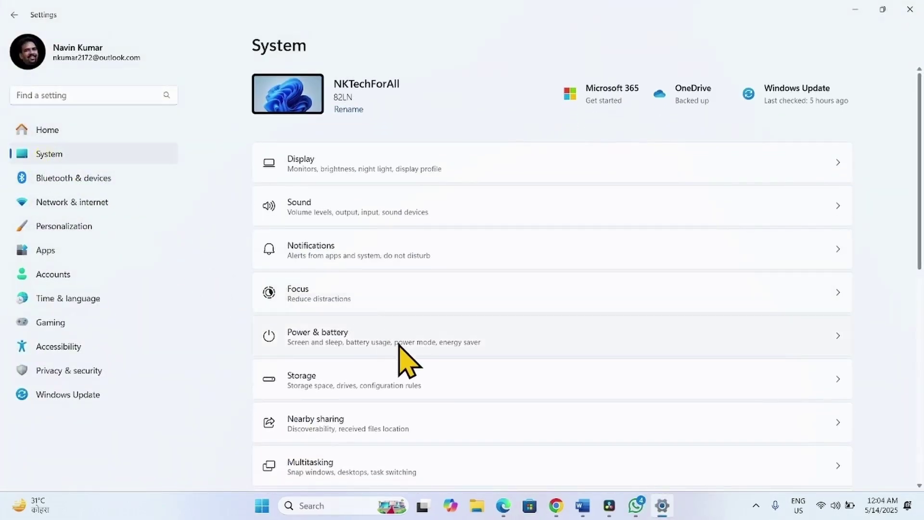
scroll(402, 361, down, 10)
click(336, 452)
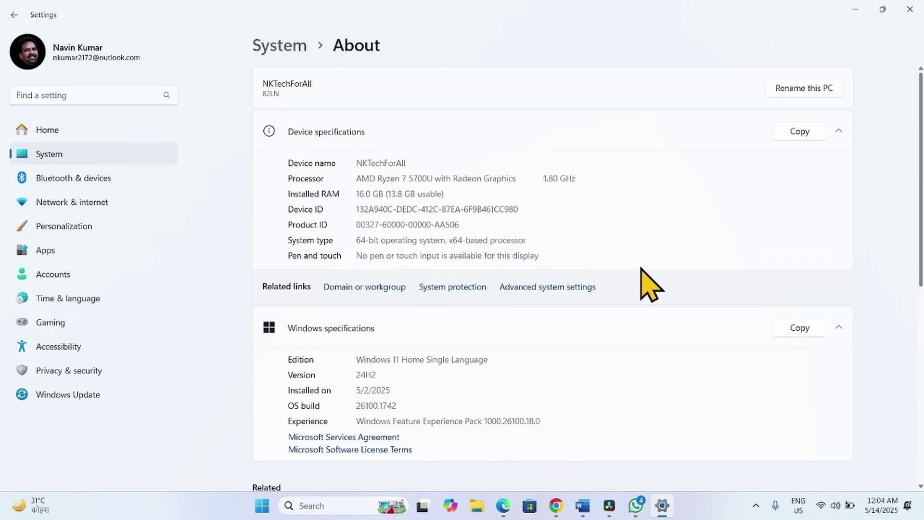
click(909, 9)
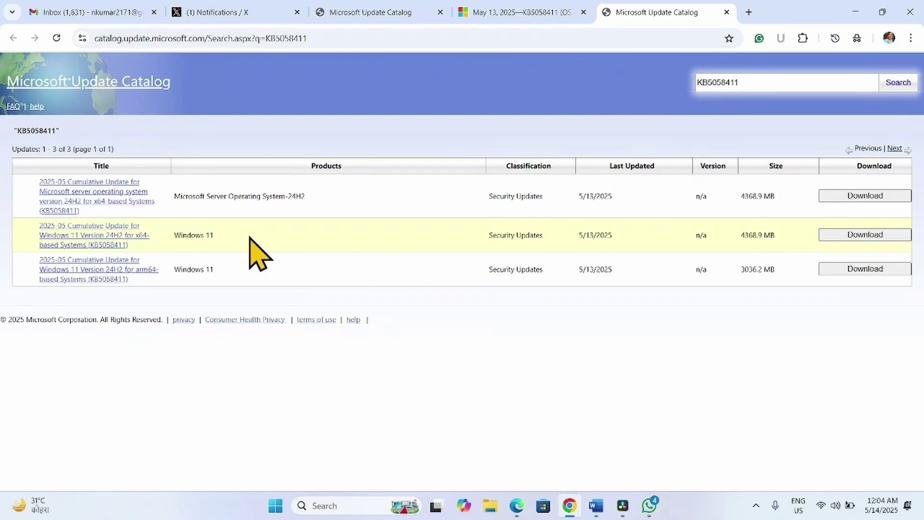
Download the KB5043080 and KB5058411 .msu packages of the 2025-05 Cumulative Update for Windows 11 Version 24H2 for x64, and check the downloads
click(884, 235)
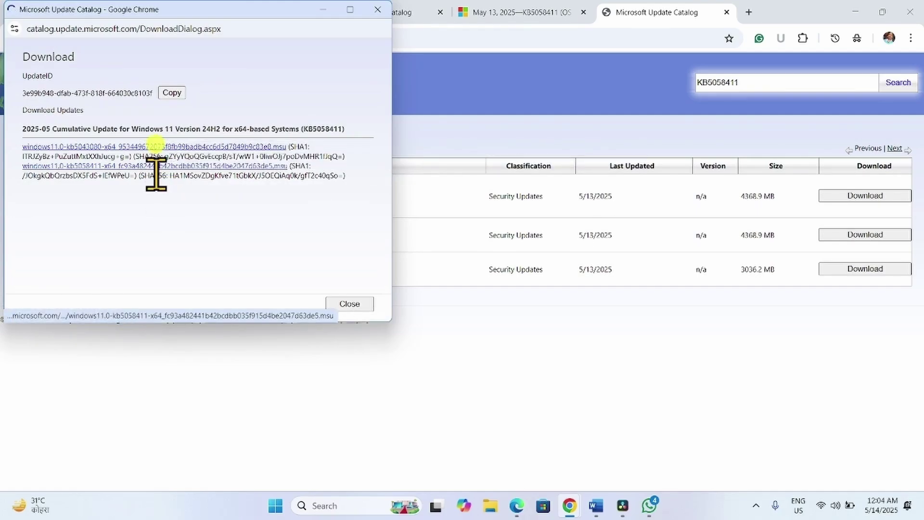
click(153, 166)
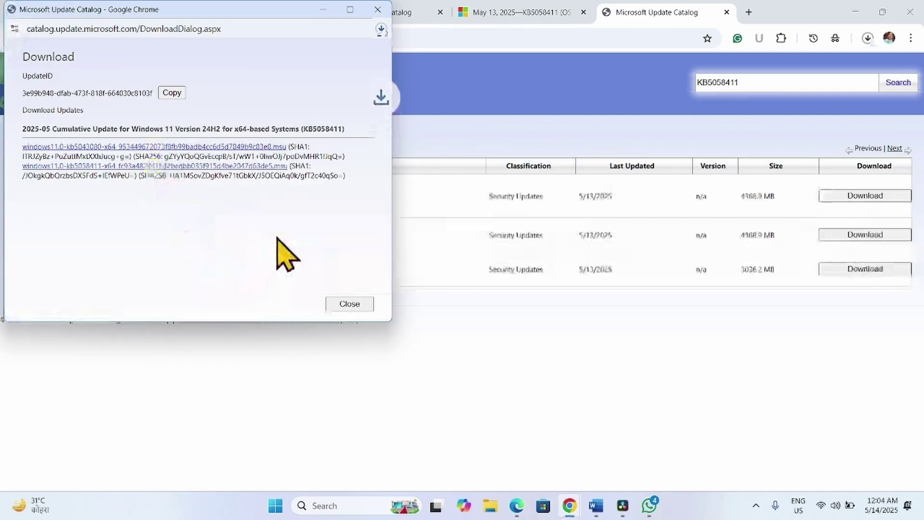
click(439, 144)
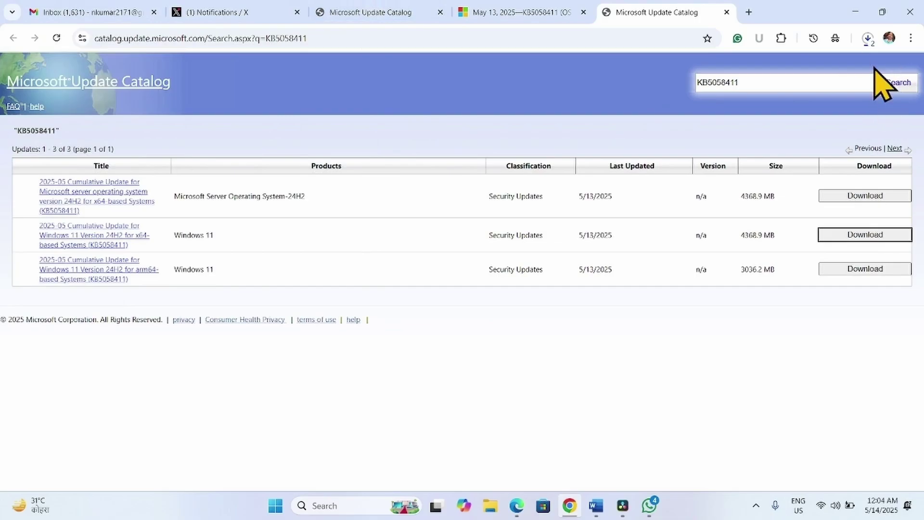
click(869, 39)
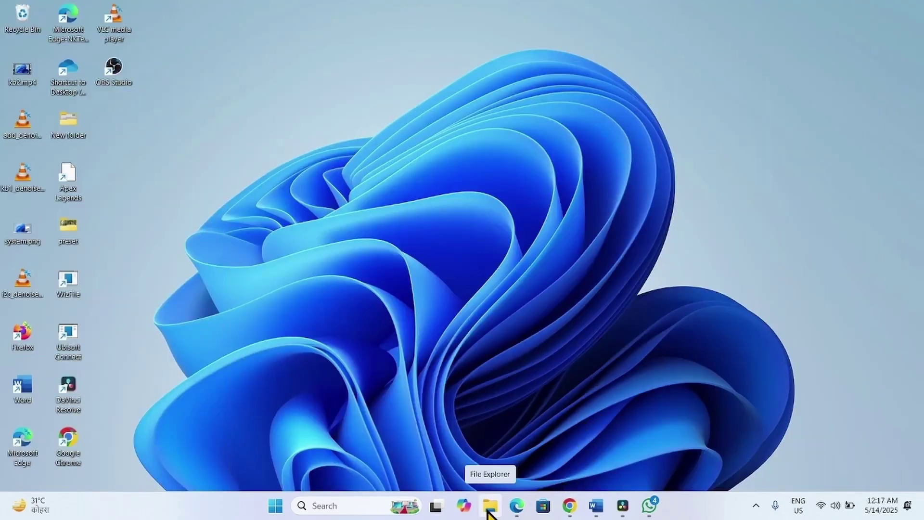
From the Downloads folder in File Explorer, run the KB5058411 x64 update package and confirm its installation, and select the KB5043080 package
click(488, 511)
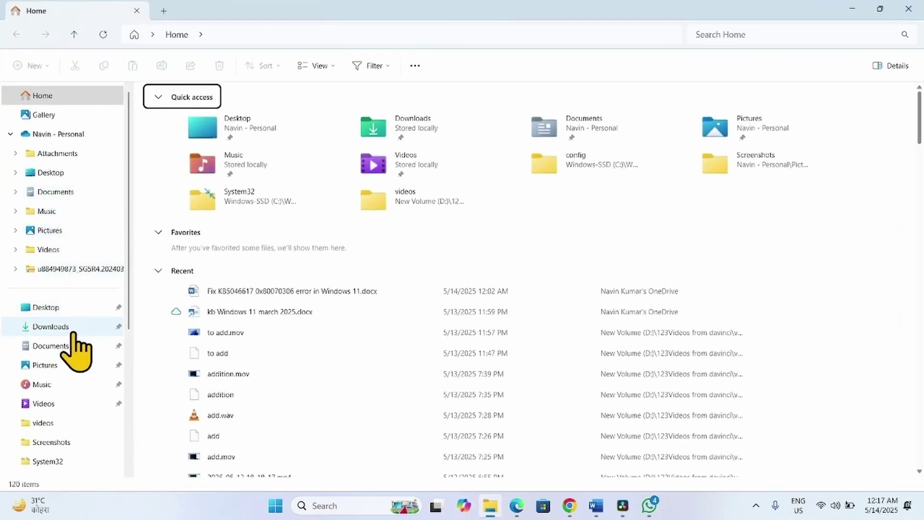
click(57, 327)
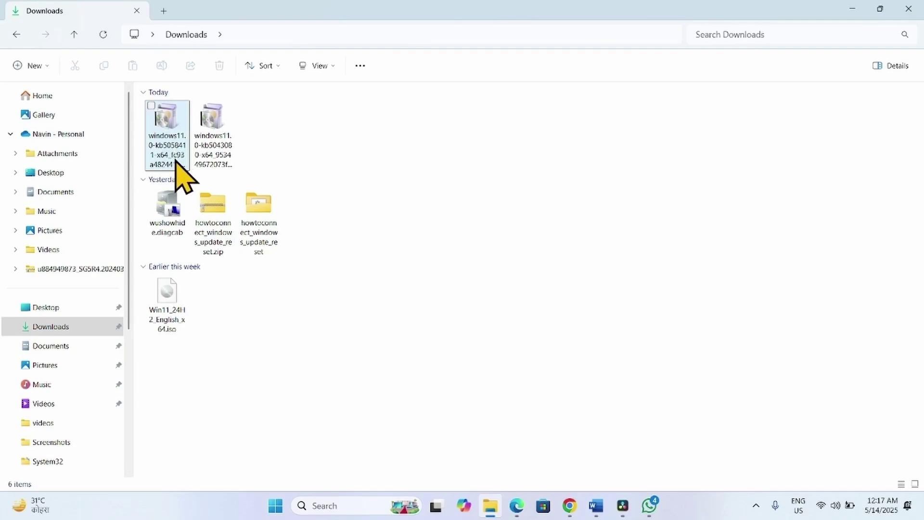
mouse_move(170, 155)
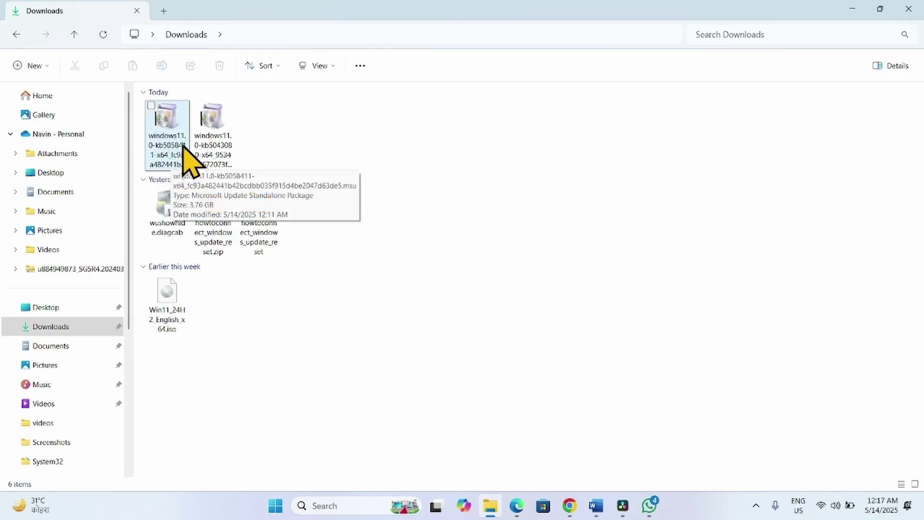
right_click(165, 126)
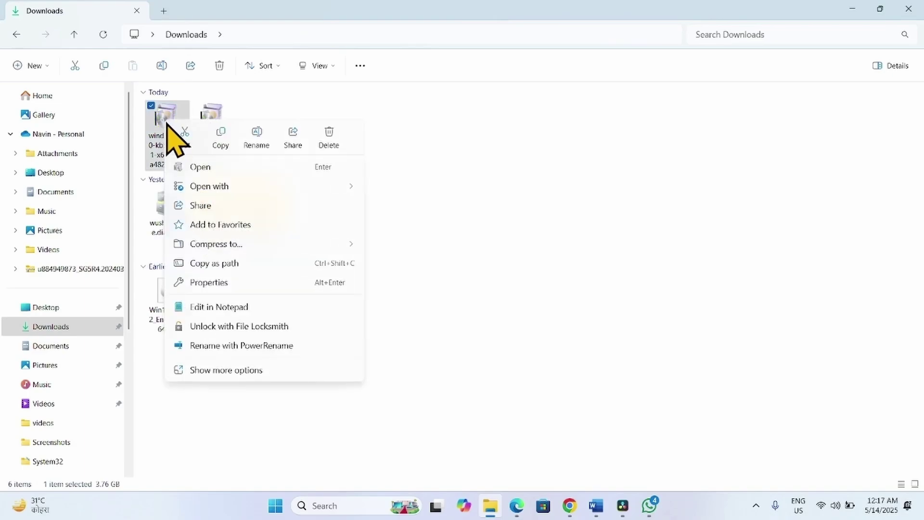
click(195, 167)
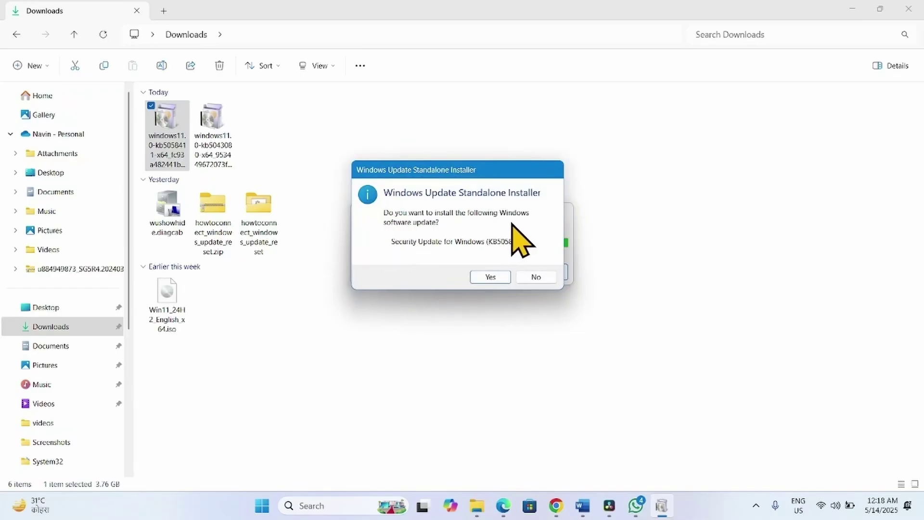
click(476, 279)
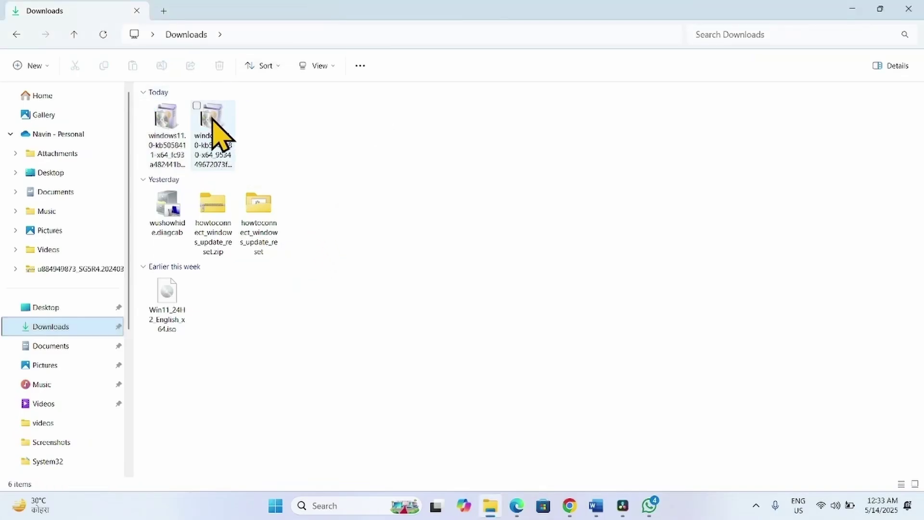
click(213, 126)
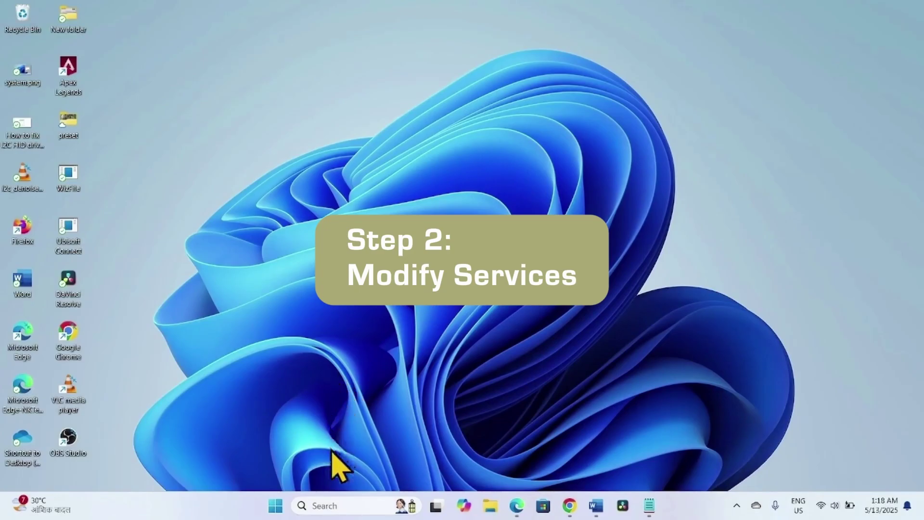
Search Windows for "services" and open the Services console
click(315, 505)
text(servi)
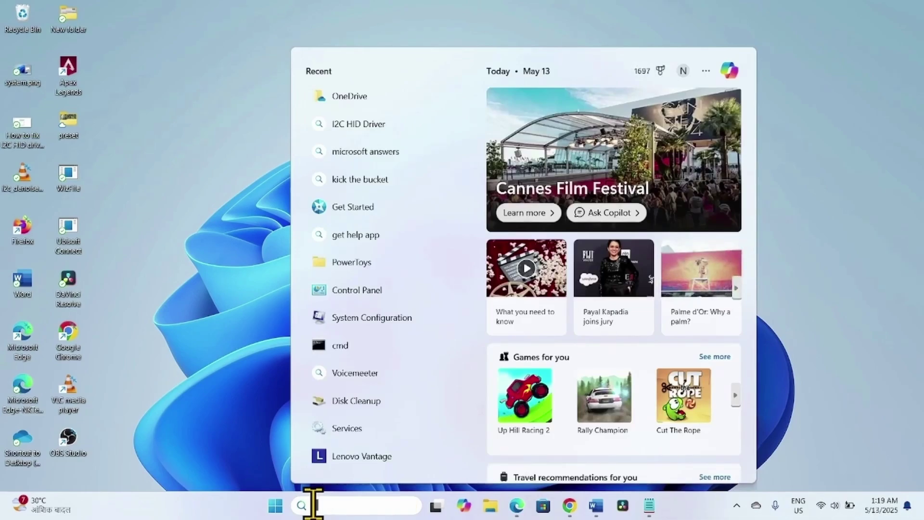
text(ces)
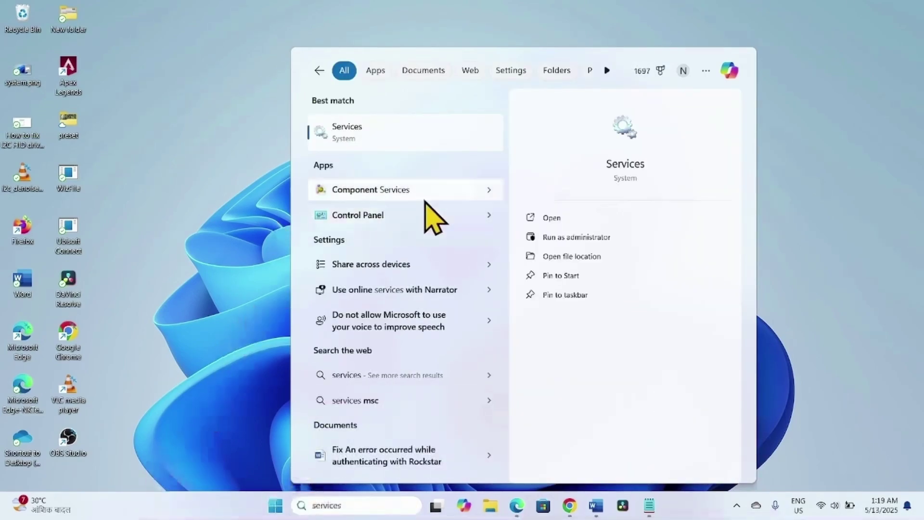
click(431, 135)
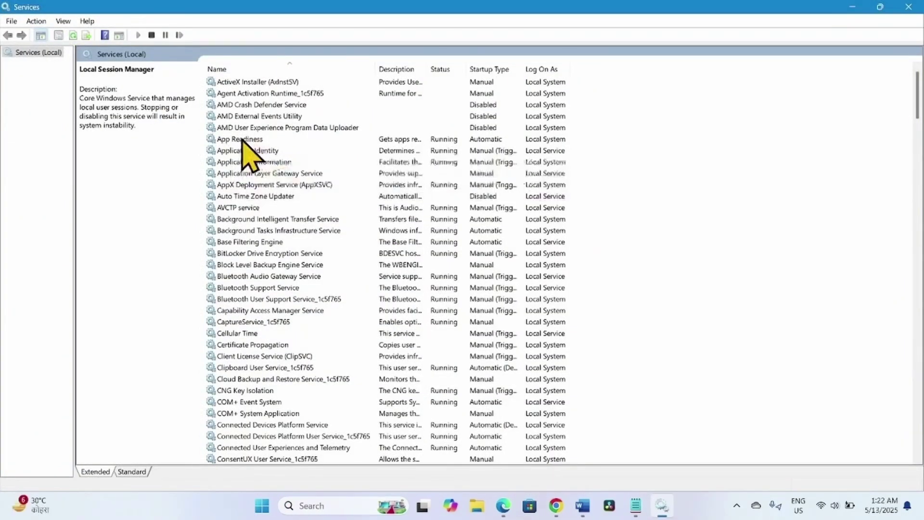
Set the App Readiness service's startup type to Automatic, save its properties, and restart the service
click(241, 139)
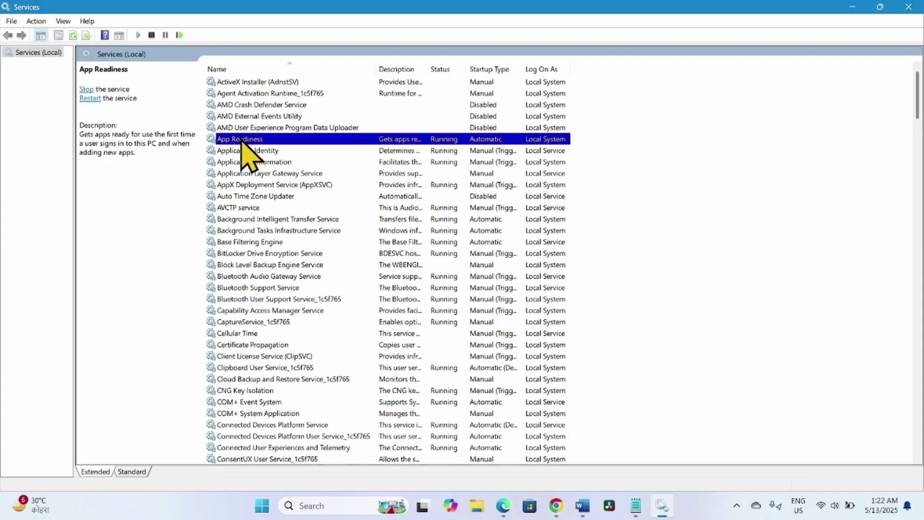
right_click(241, 141)
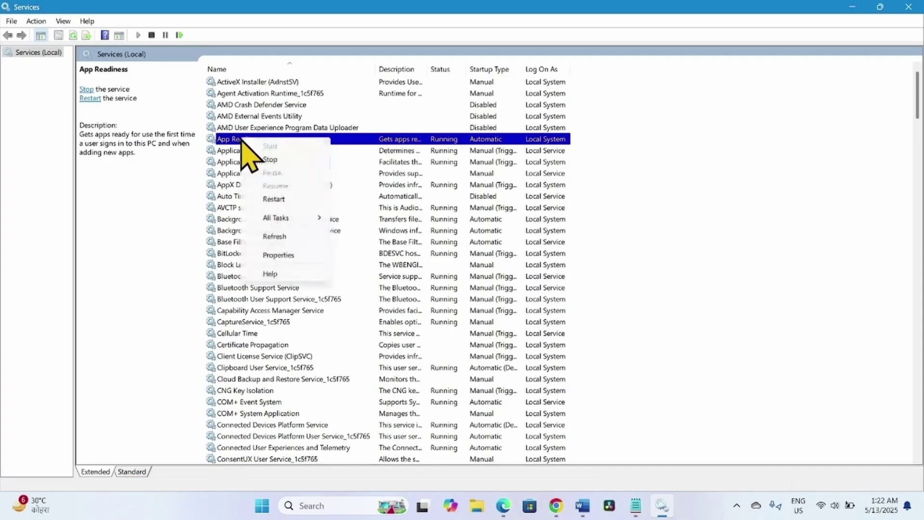
click(276, 256)
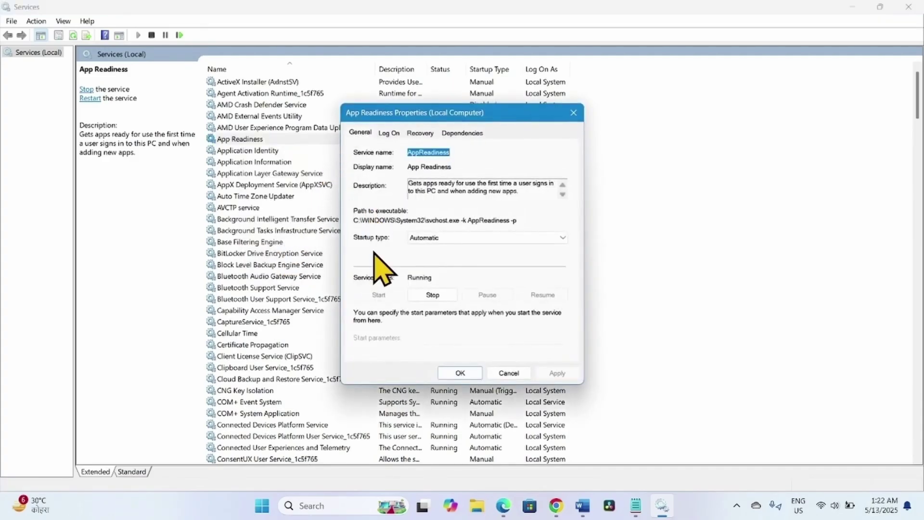
click(438, 238)
click(428, 256)
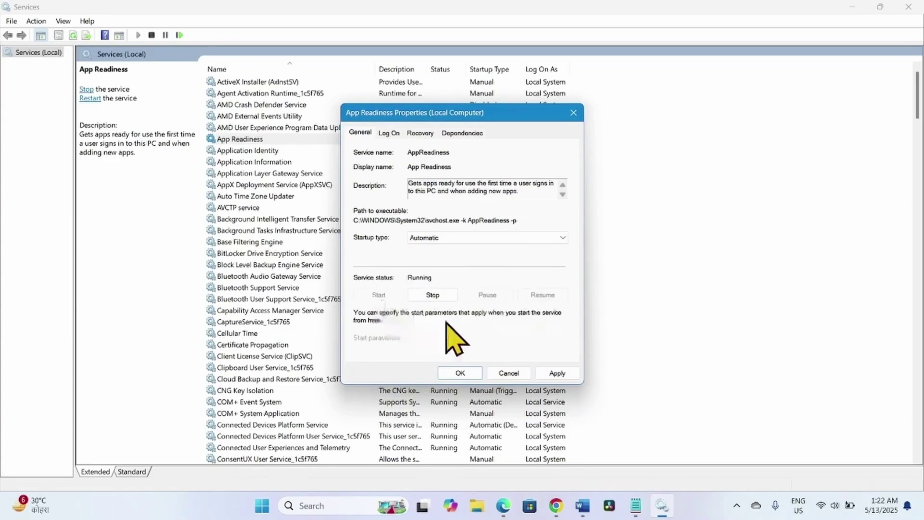
click(557, 373)
click(460, 373)
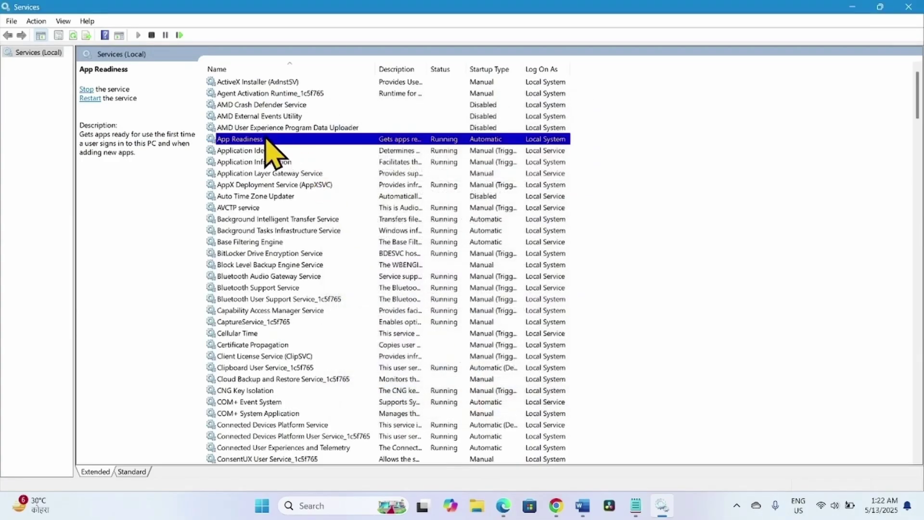
right_click(245, 138)
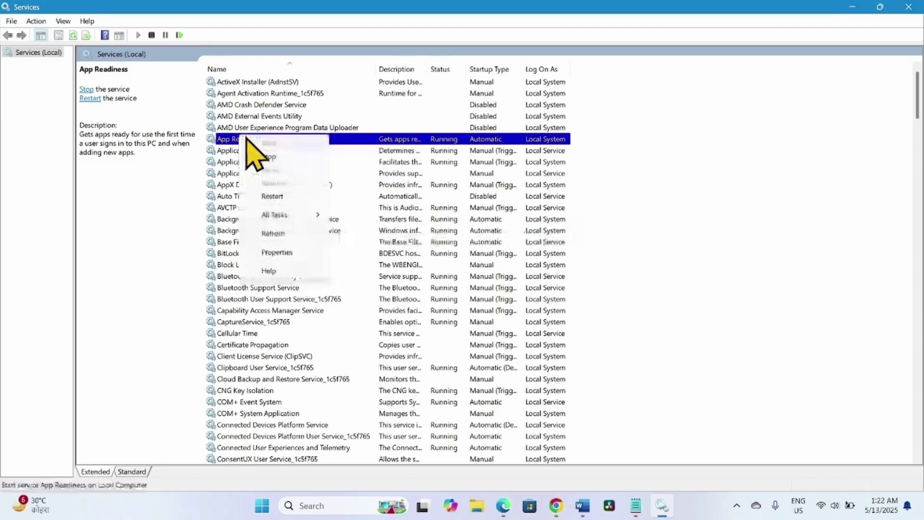
click(280, 196)
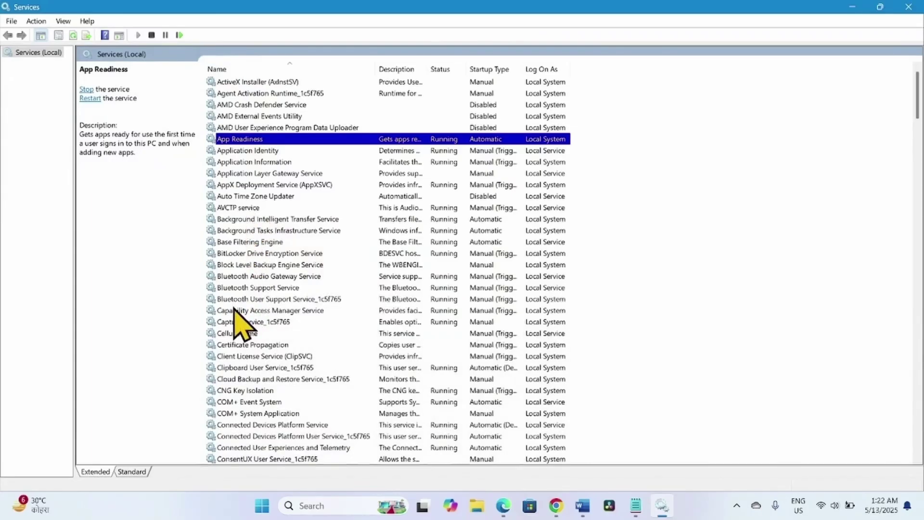
Set the Background Intelligent Transfer Service's startup type to Automatic, start the service, and save its properties
click(282, 221)
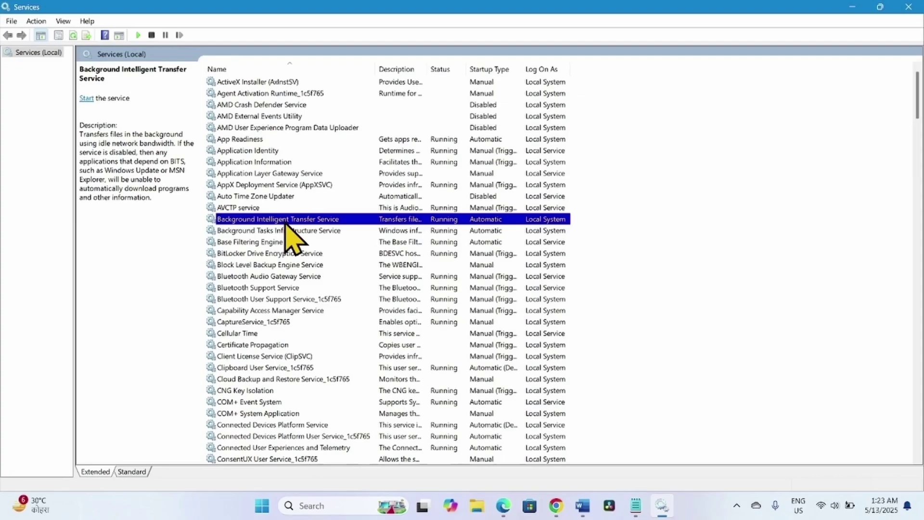
right_click(286, 226)
click(321, 338)
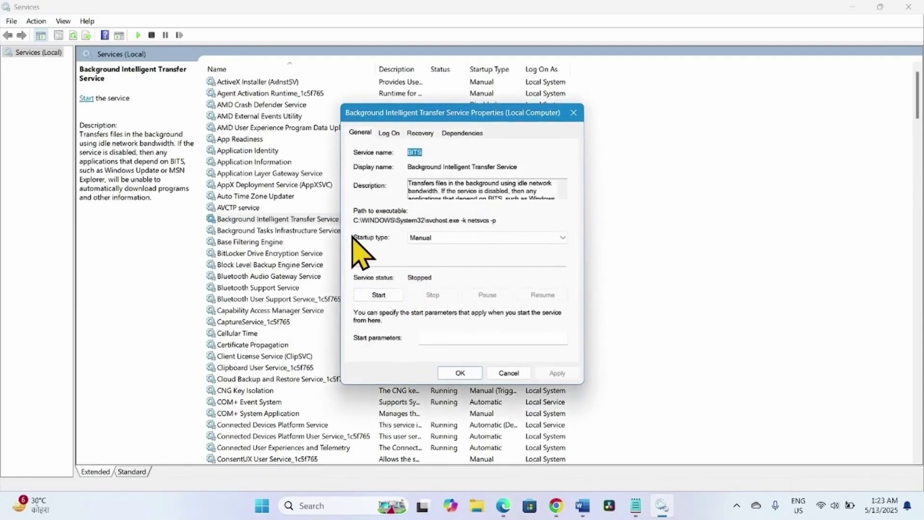
click(426, 239)
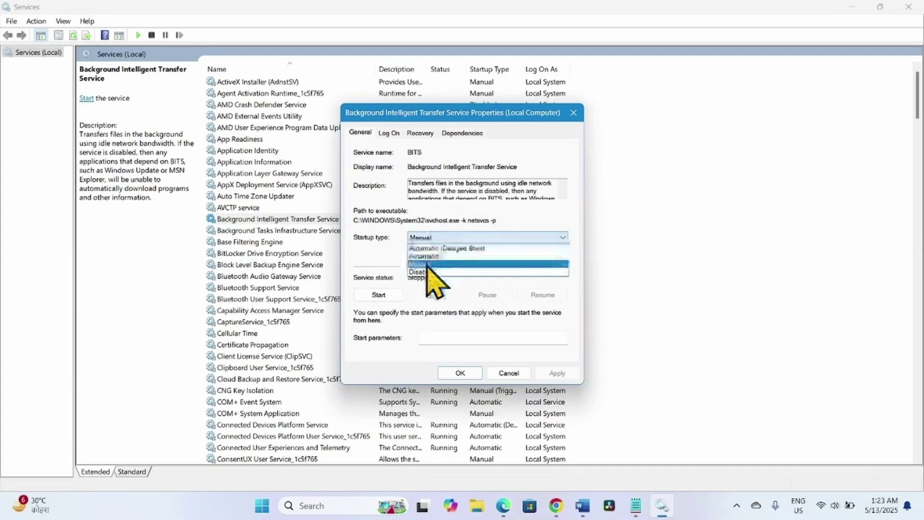
click(424, 256)
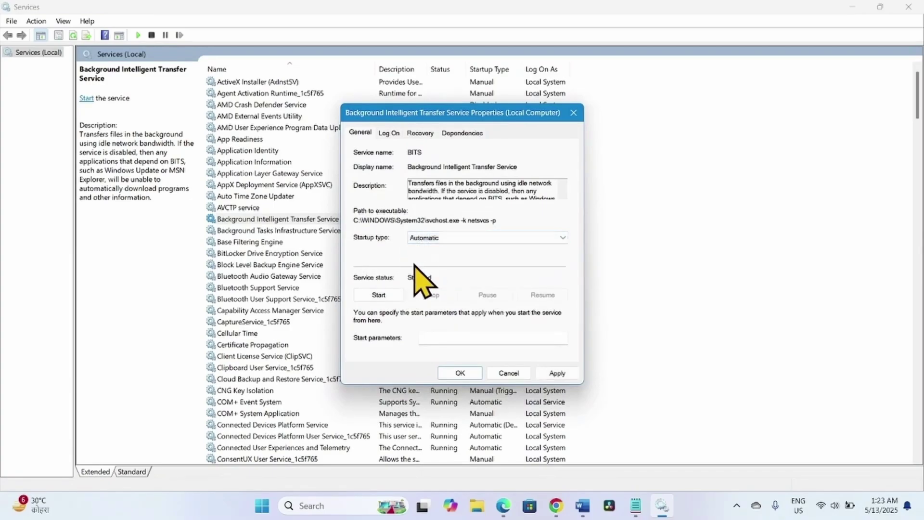
click(378, 296)
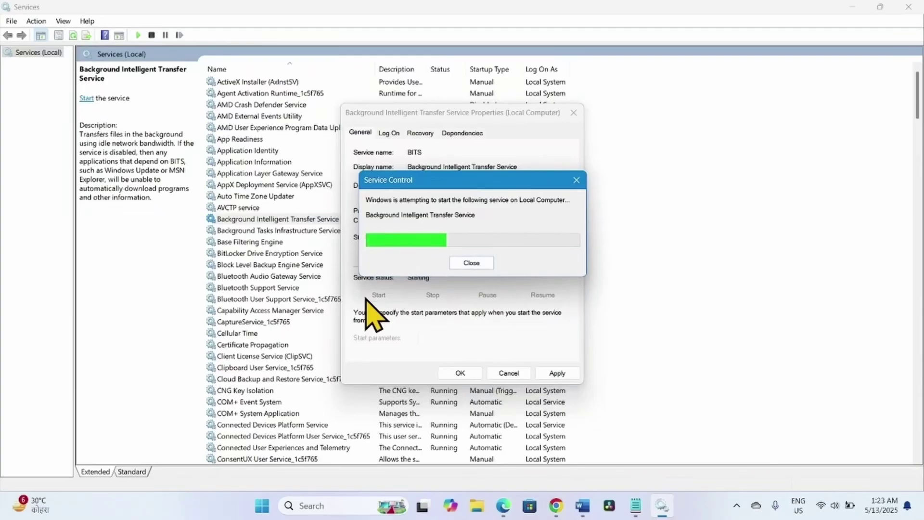
click(559, 377)
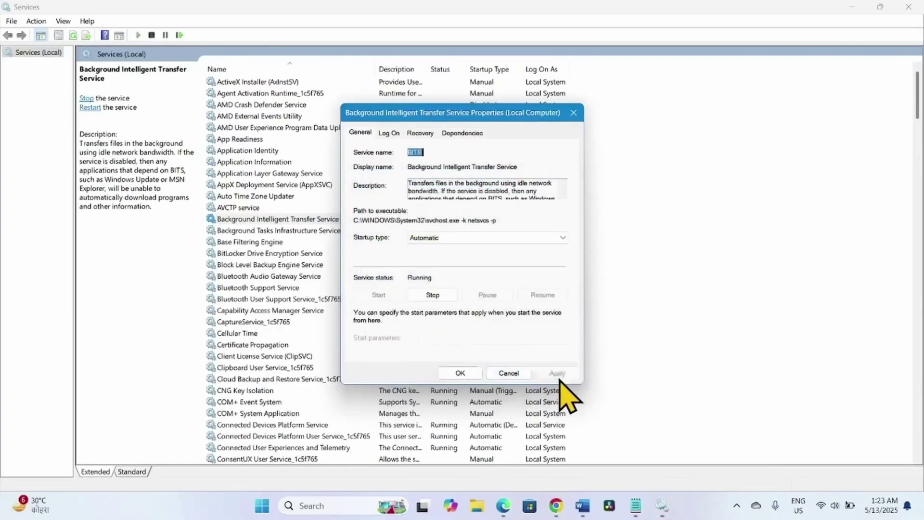
click(447, 374)
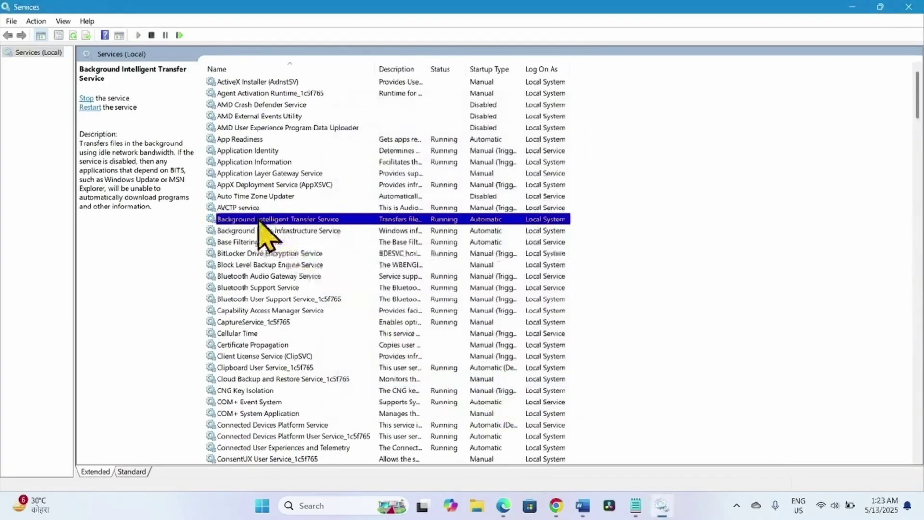
Restart the Background Intelligent Transfer Service
right_click(247, 222)
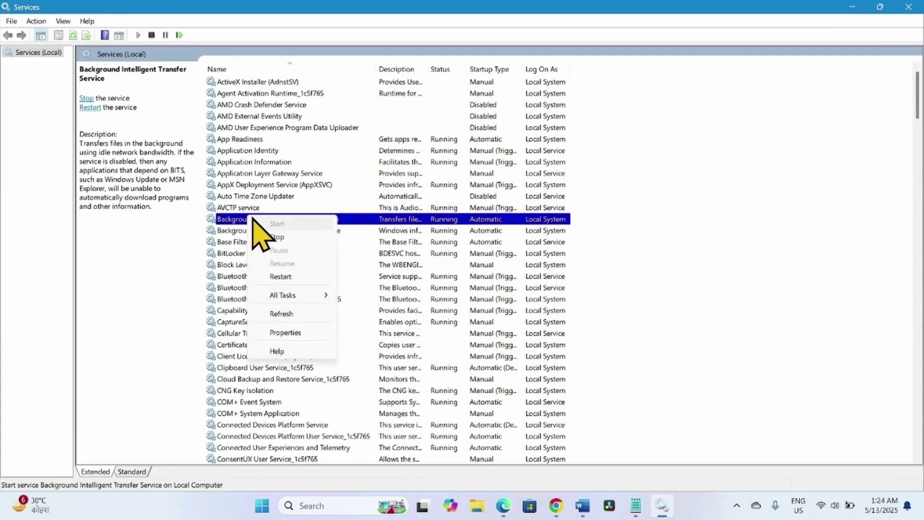
click(290, 275)
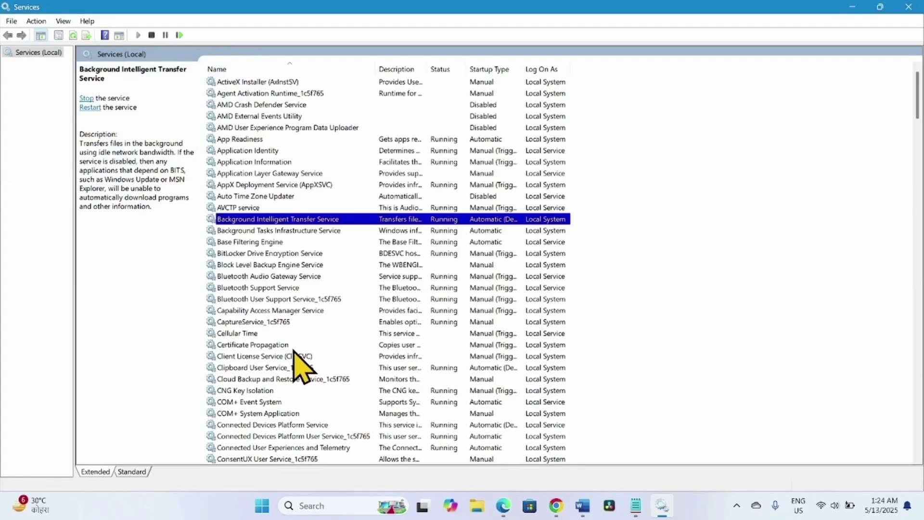
Set the Cryptographic Services startup type to Automatic, then apply and save its properties
scroll(298, 366, down, 4)
scroll(301, 367, down, 4)
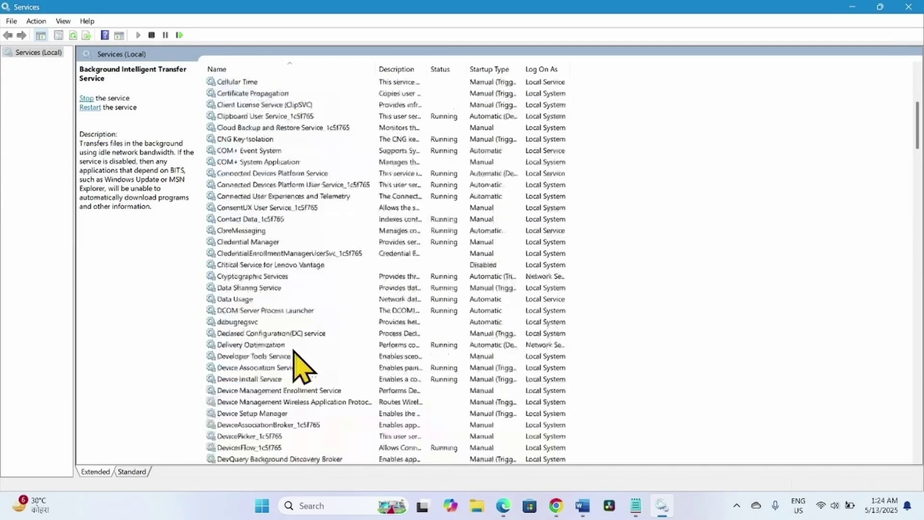
click(234, 277)
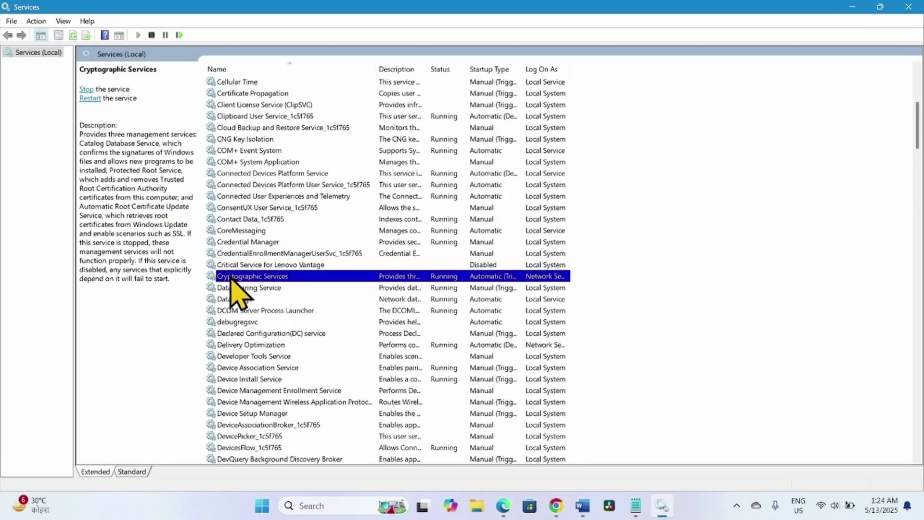
right_click(259, 278)
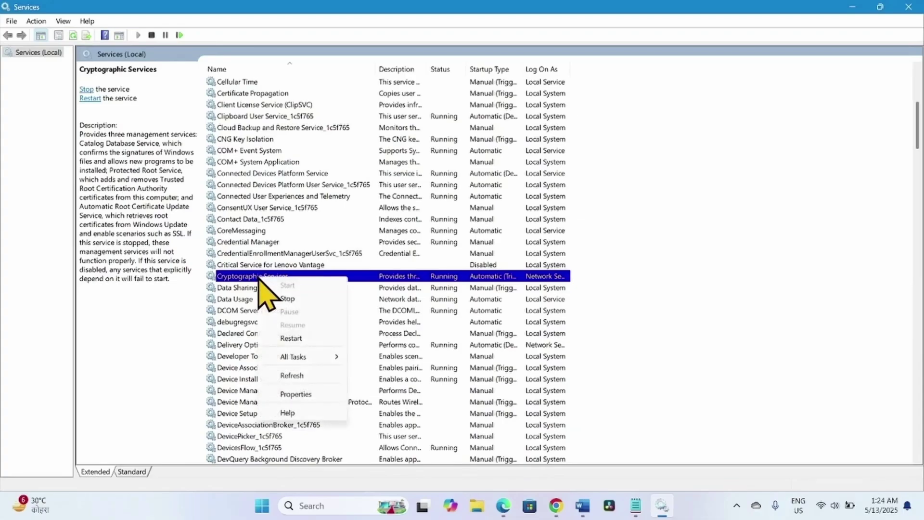
click(295, 394)
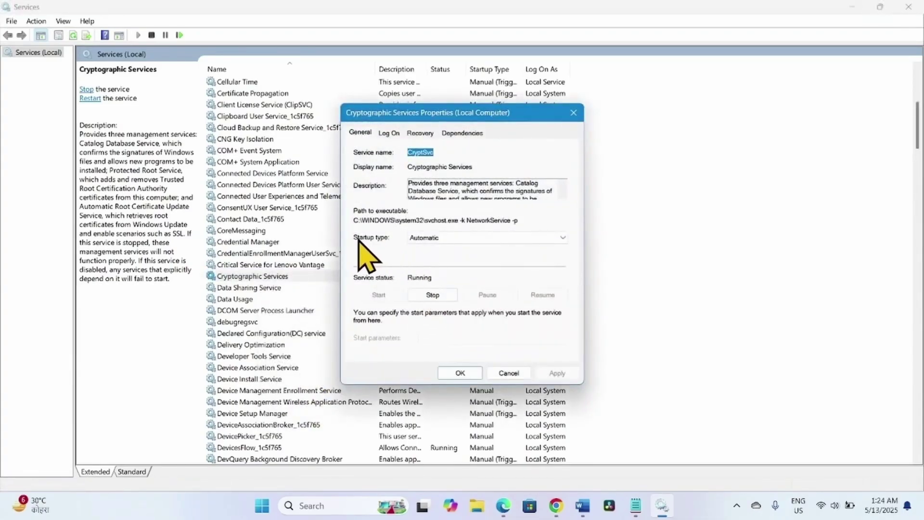
click(412, 238)
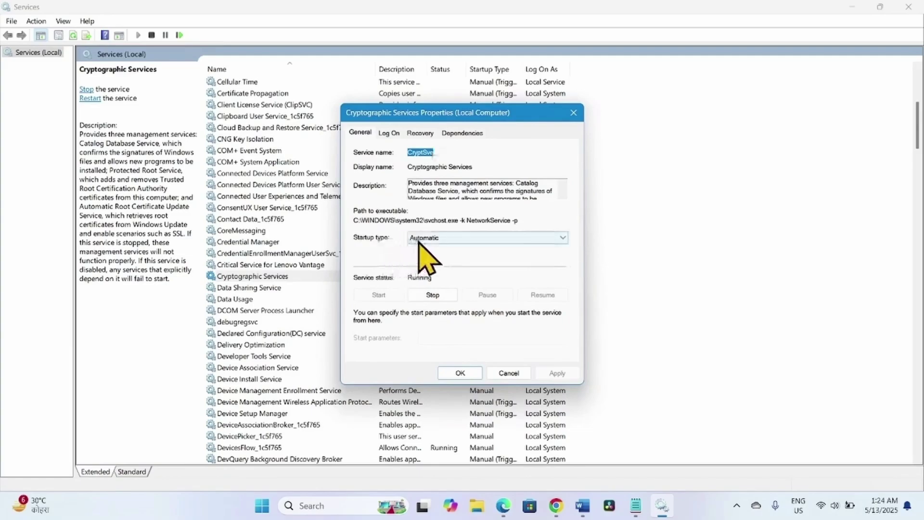
click(425, 257)
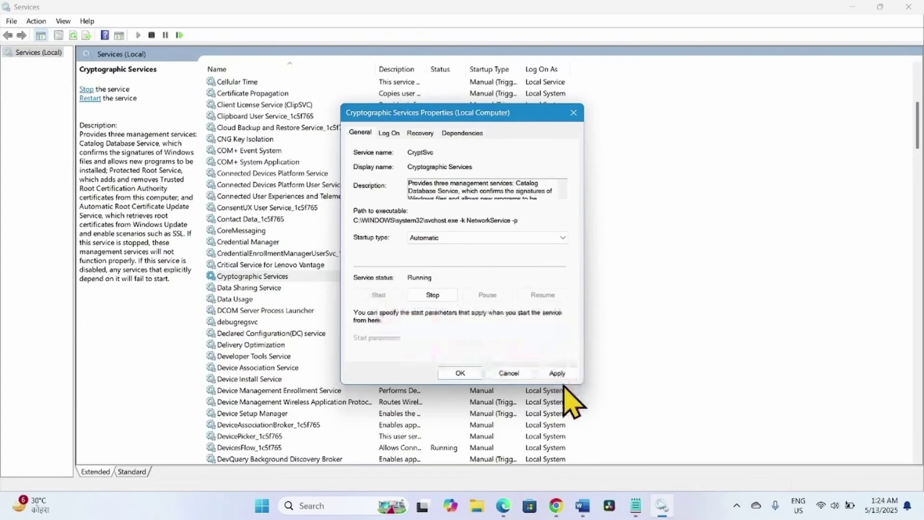
click(557, 373)
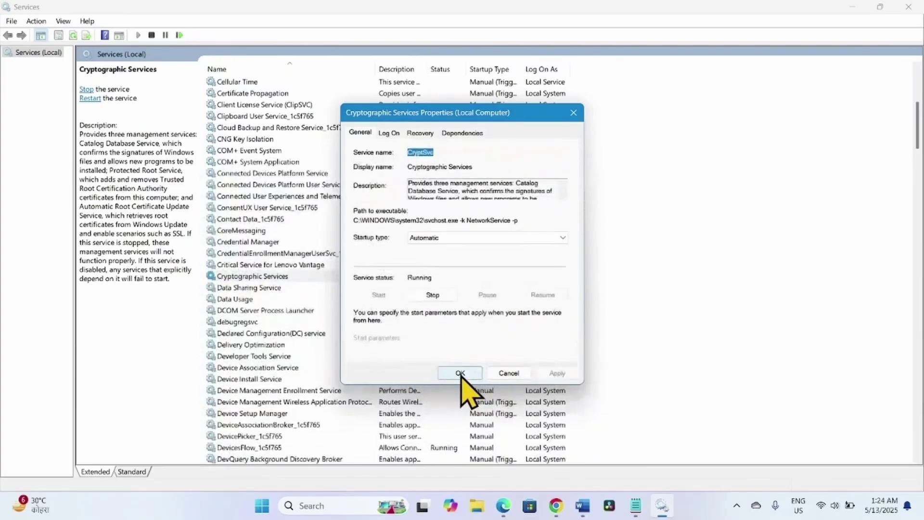
click(460, 373)
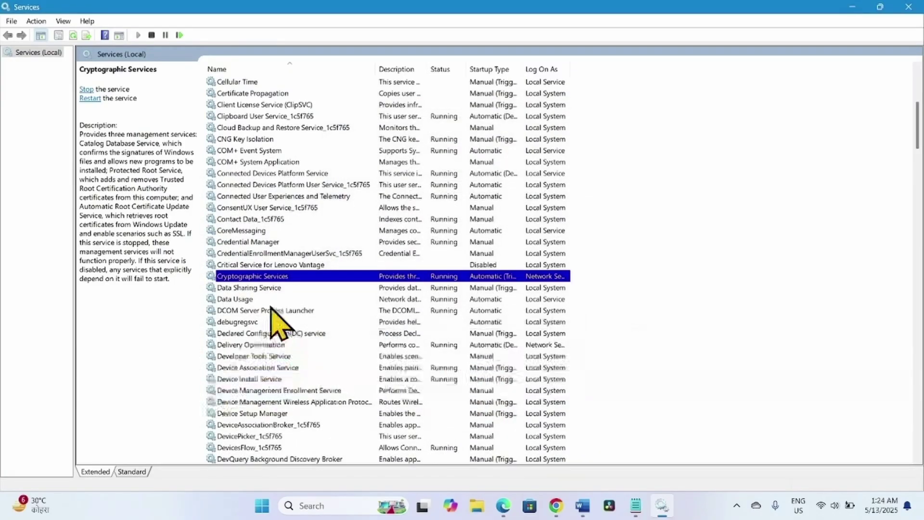
Restart Cryptographic Services and agree to restart the dependent Smartlocker Filter Driver and Application Identity services
right_click(256, 279)
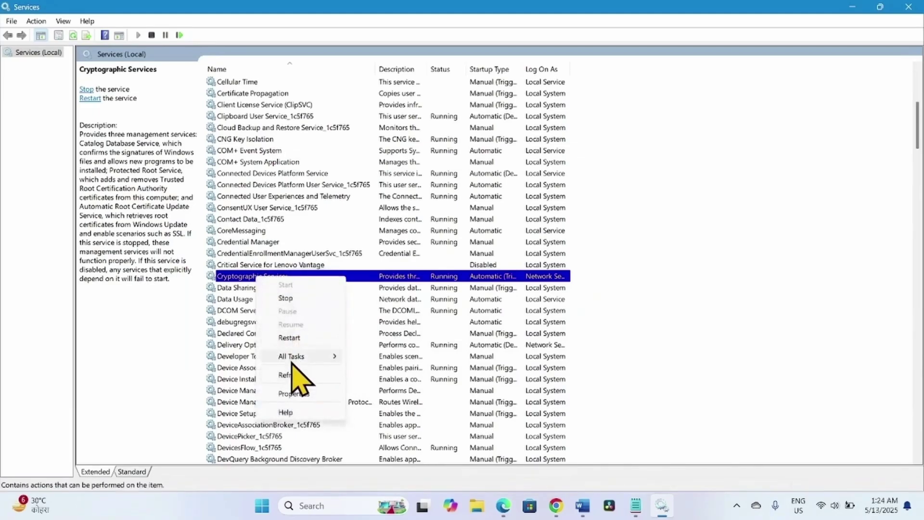
click(288, 337)
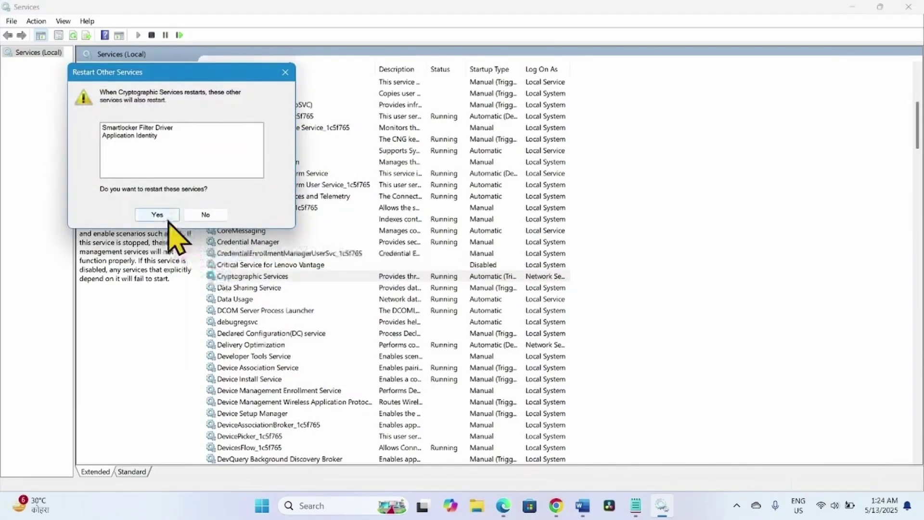
click(169, 218)
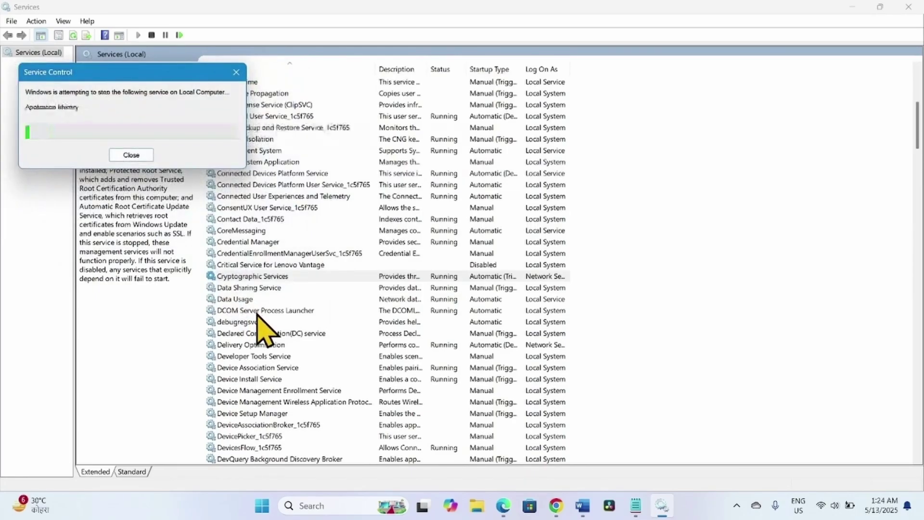
Set the Windows Update service's startup type to Automatic, start the service, and save its properties
scroll(278, 330, down, 20)
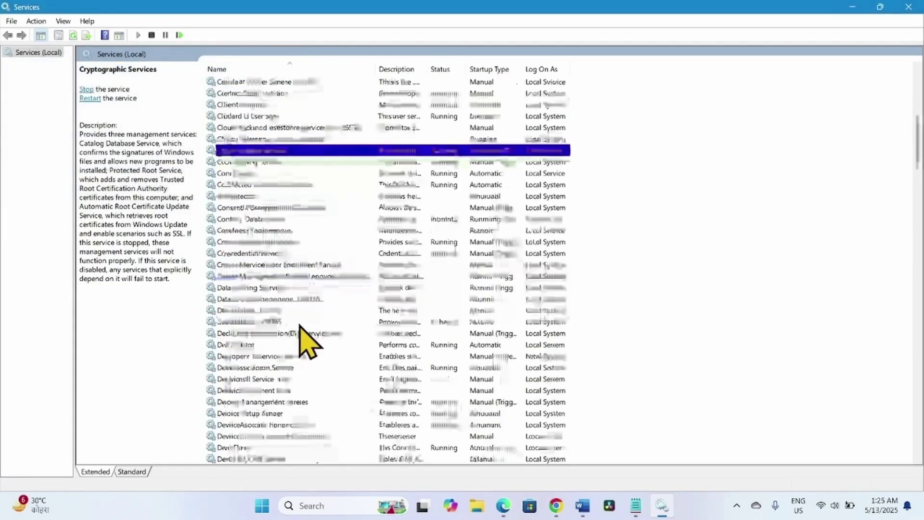
scroll(300, 325, down, 20)
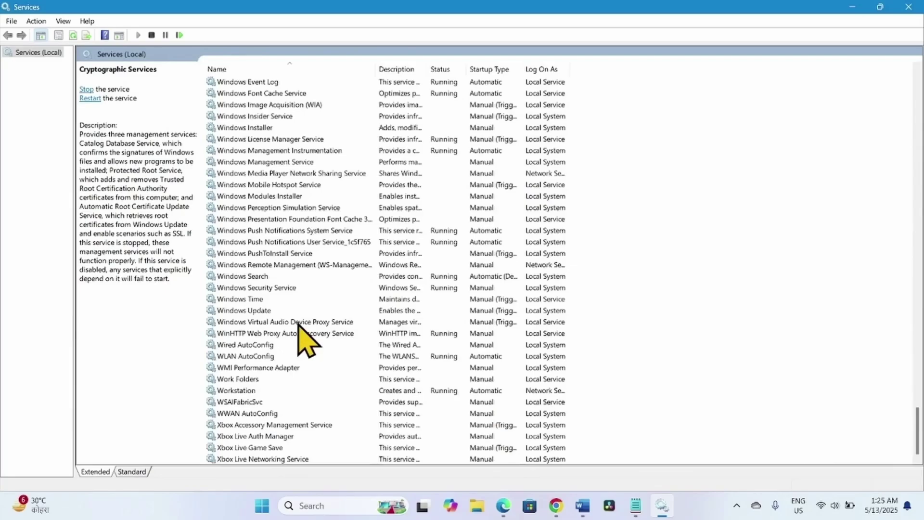
click(235, 311)
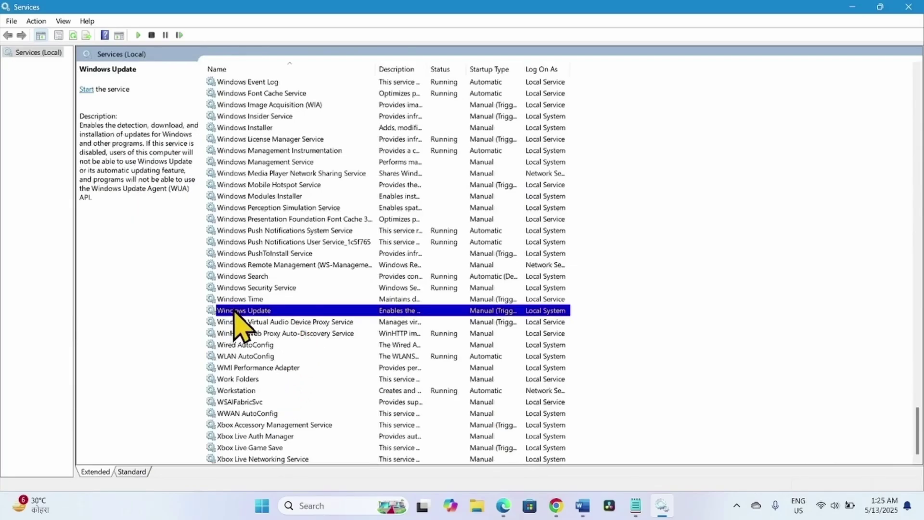
right_click(261, 313)
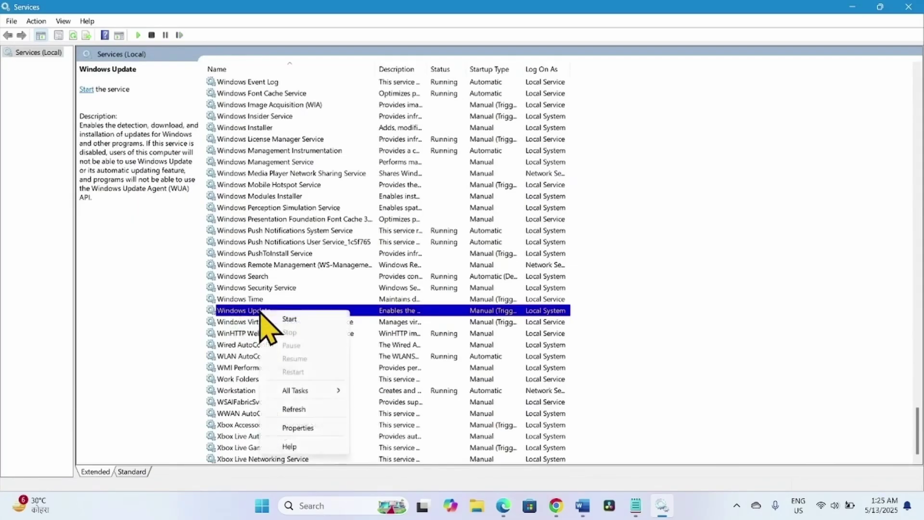
click(294, 425)
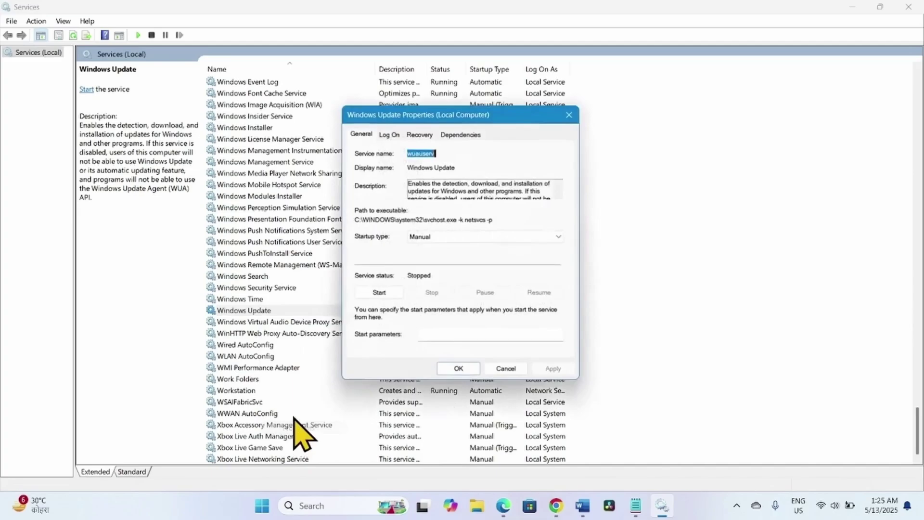
click(448, 236)
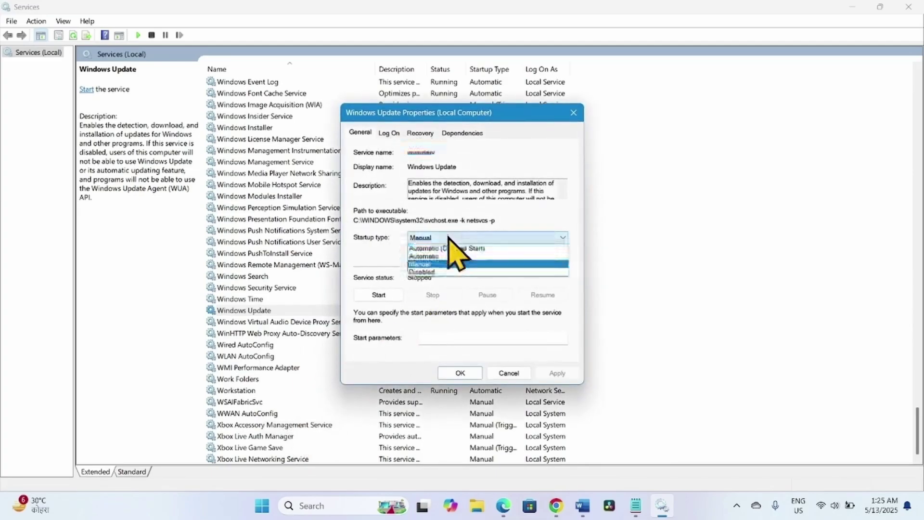
click(438, 256)
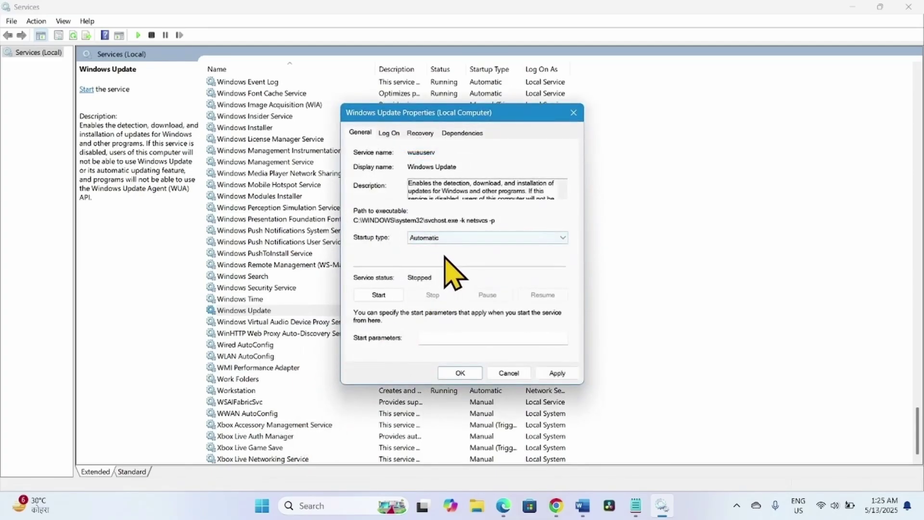
click(380, 294)
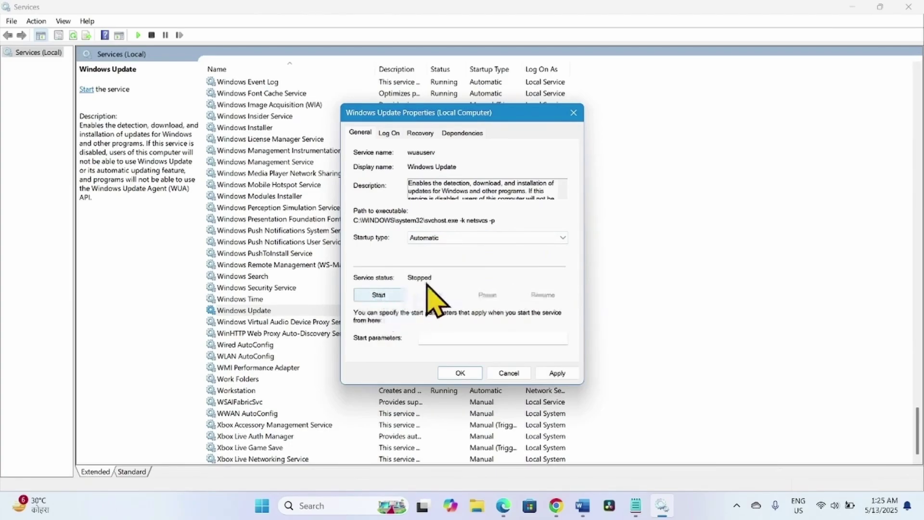
click(380, 295)
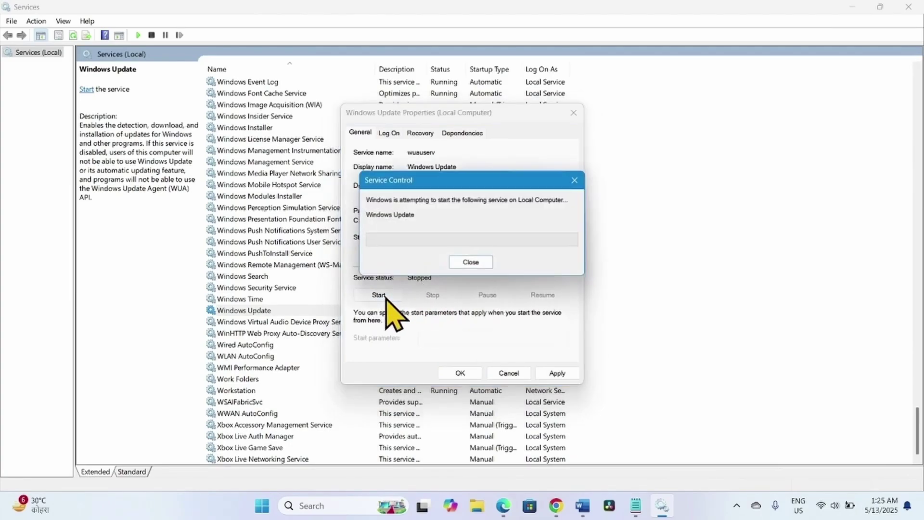
click(550, 373)
click(460, 374)
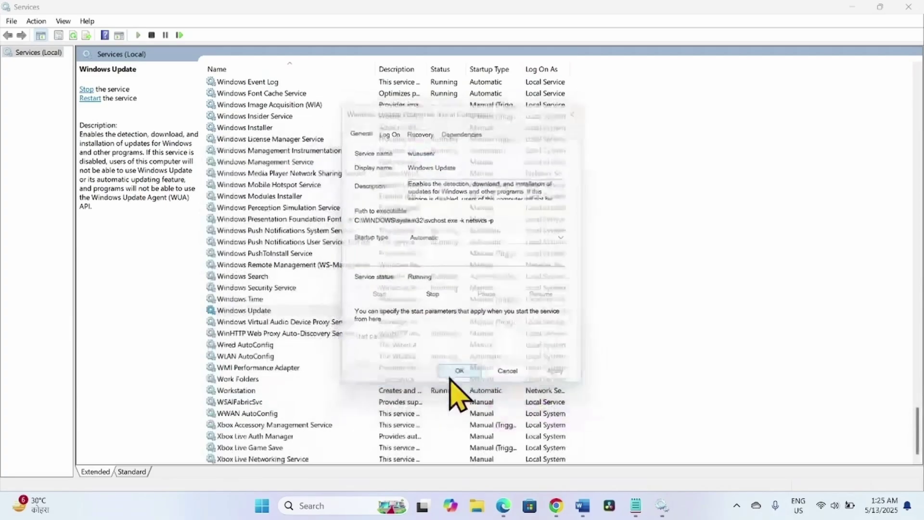
Restart the Windows Update service and close the Services console
right_click(247, 313)
mouse_move(278, 388)
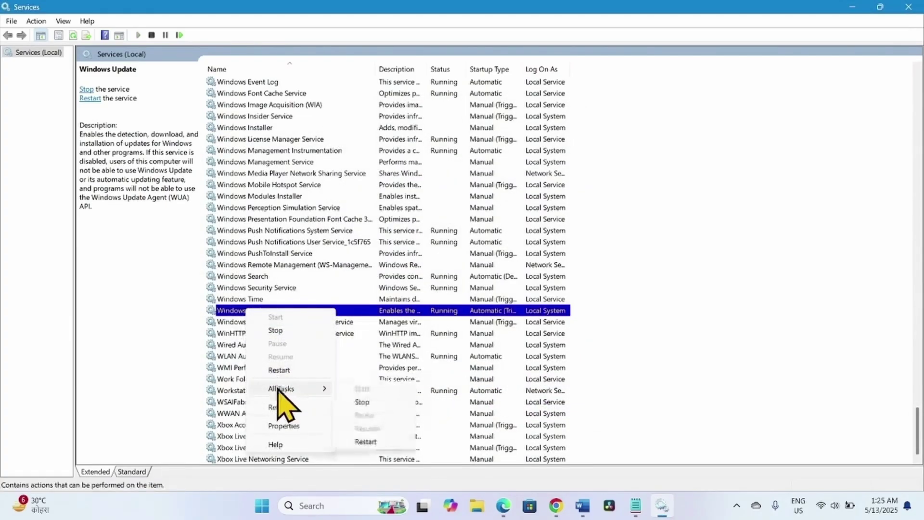
click(279, 370)
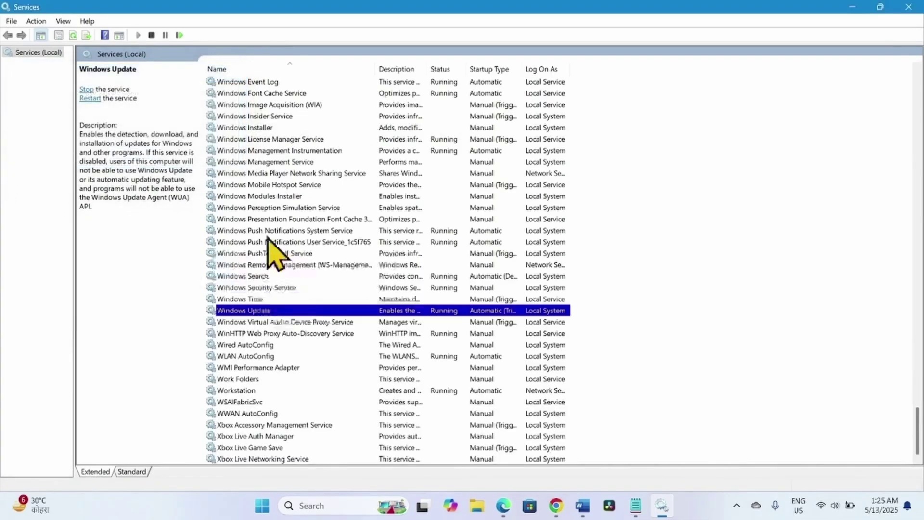
click(916, 6)
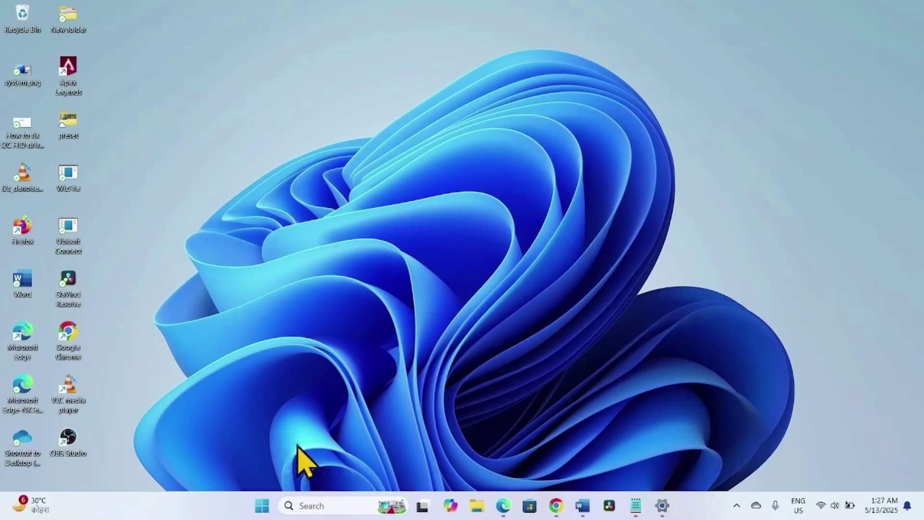
Copy the howtoconnect_windows_update_reset.zip link from the Notepad notes and open it in Chrome to download the archive
click(635, 505)
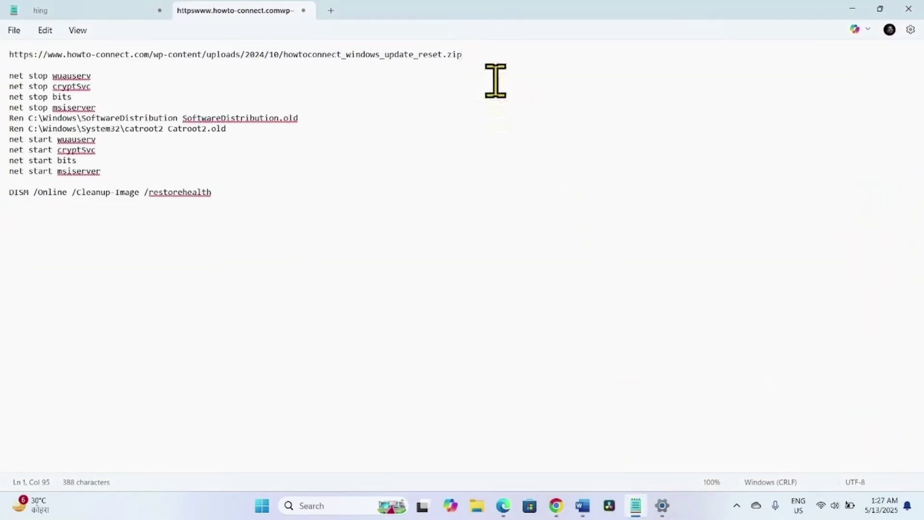
drag(483, 54, 8, 53)
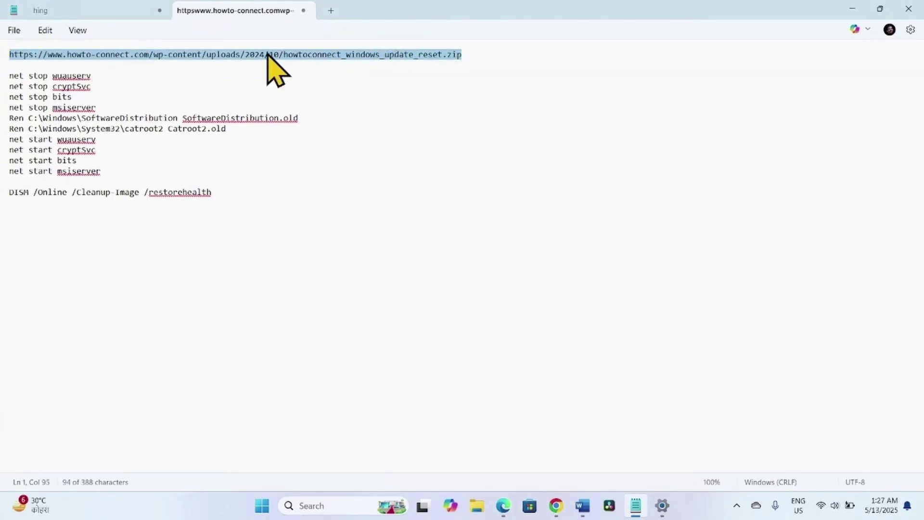
key(shift+Right)
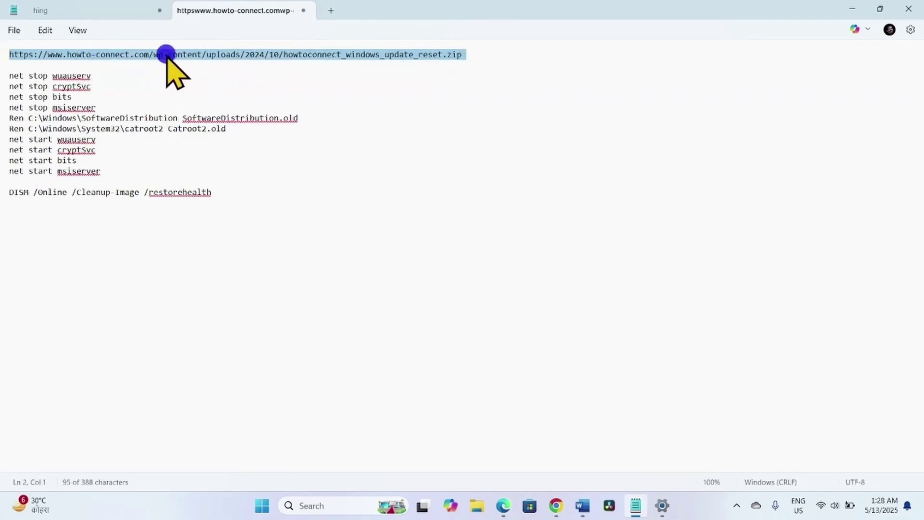
right_click(166, 53)
click(217, 120)
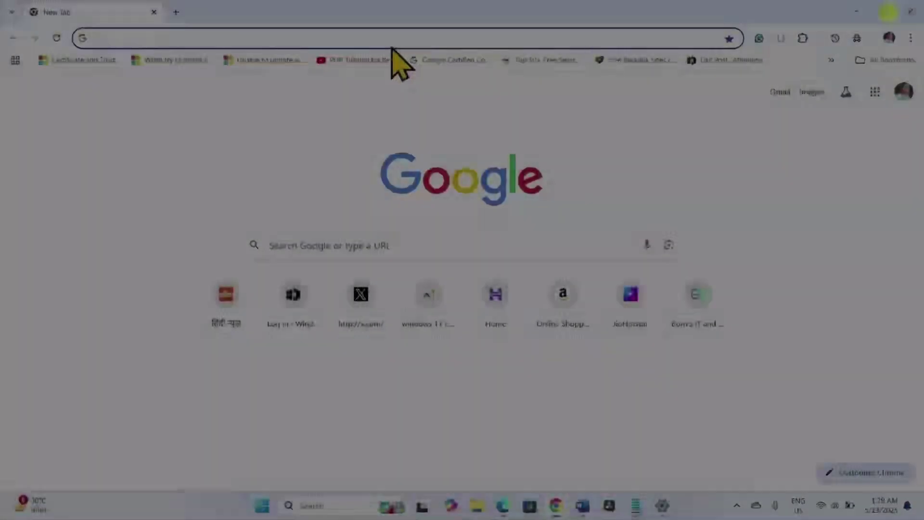
right_click(386, 41)
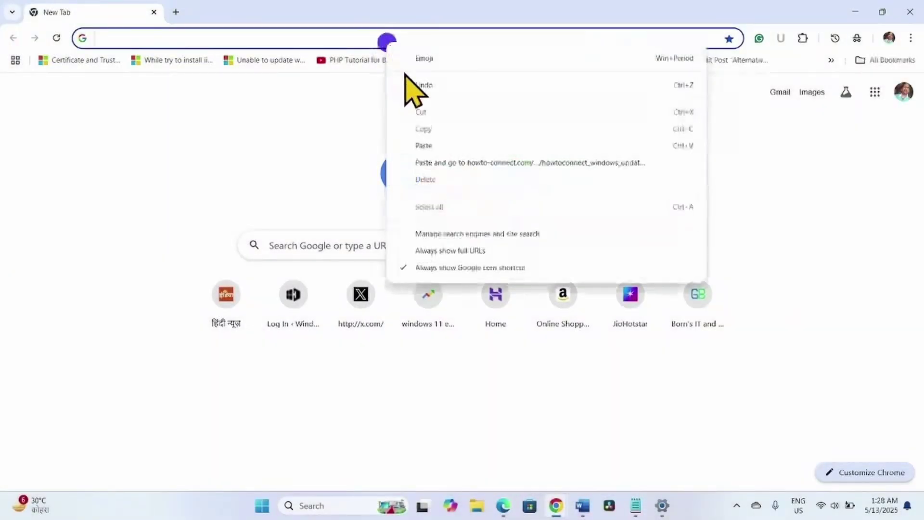
click(439, 162)
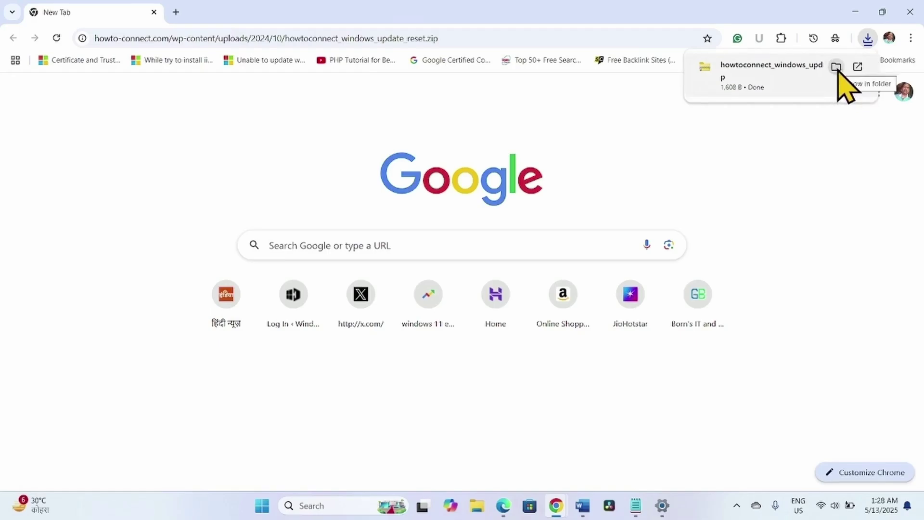
Show the downloaded howtoconnect_windows_update_reset archive in its folder and extract it to the default destination
click(836, 67)
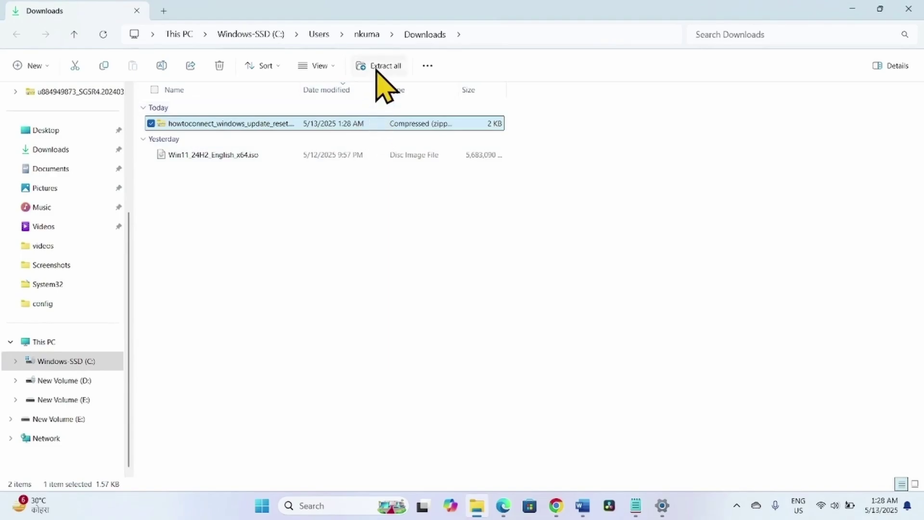
click(380, 66)
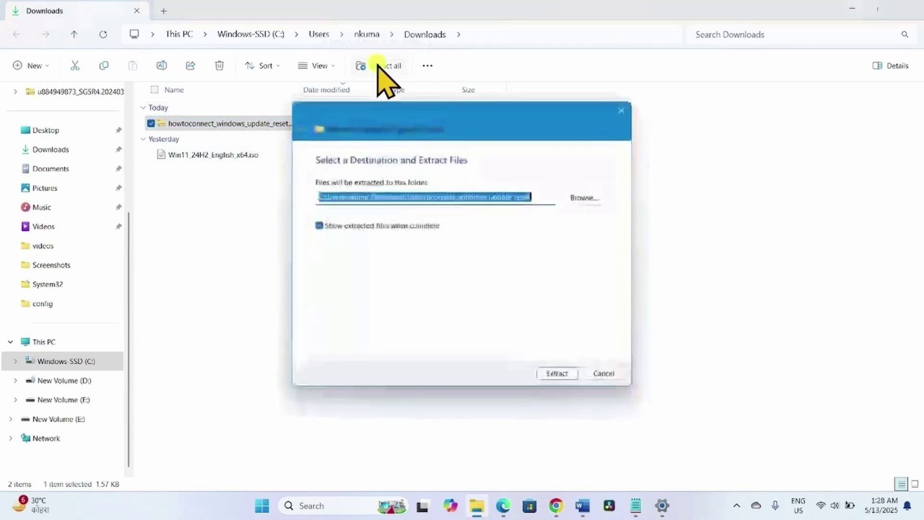
click(553, 374)
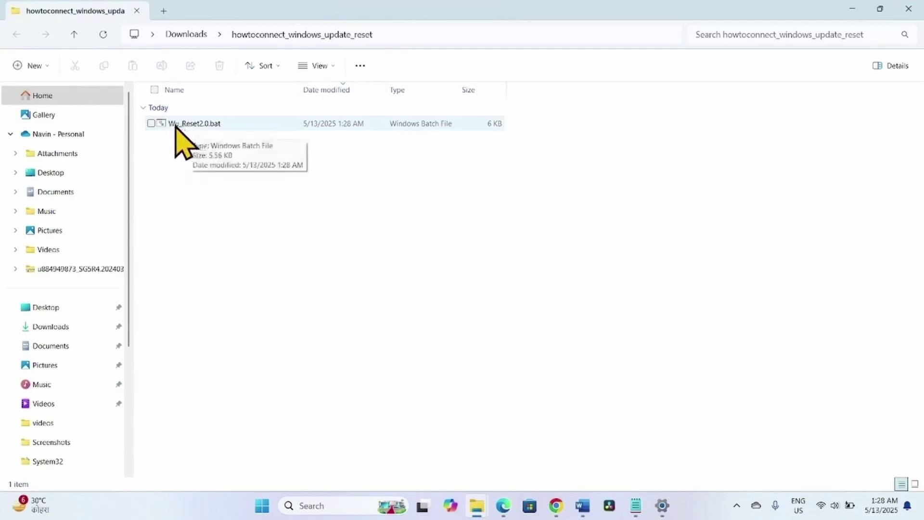
Run Wu_Reset2.0.bat as administrator and allow it to make changes to the device
click(187, 123)
right_click(187, 123)
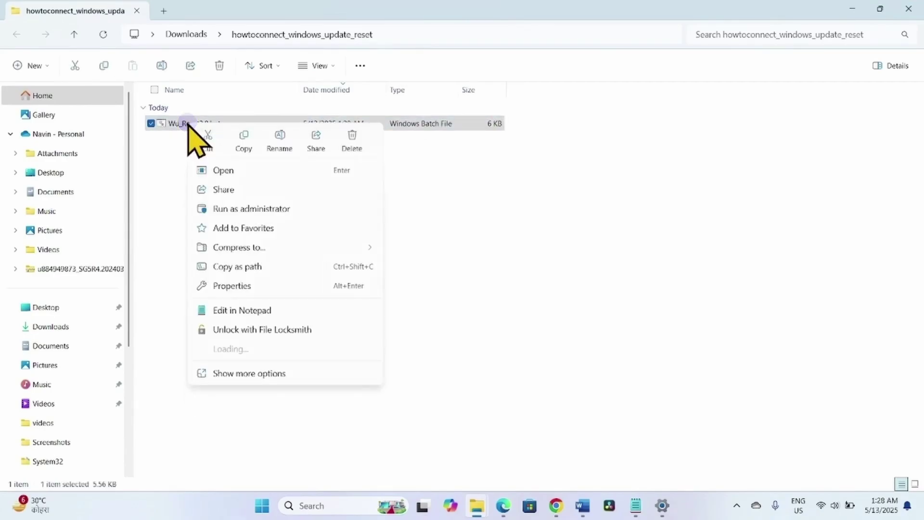
click(251, 214)
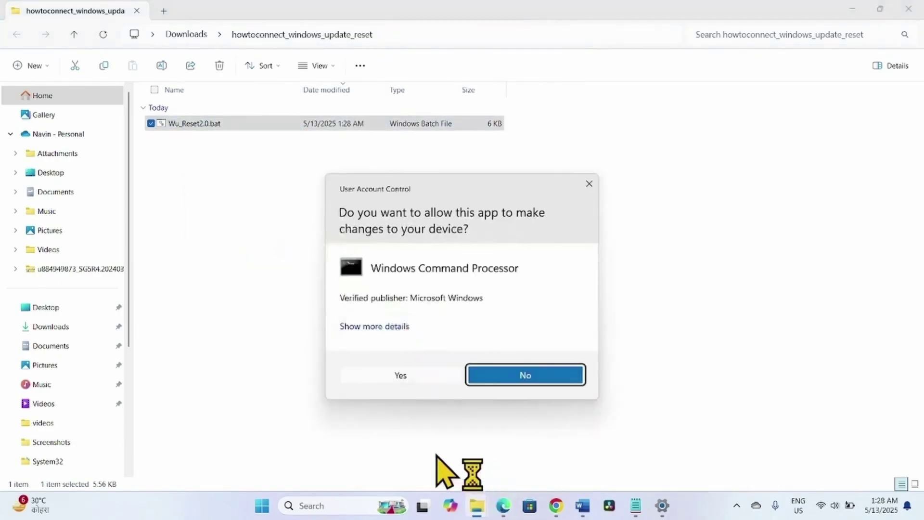
click(403, 378)
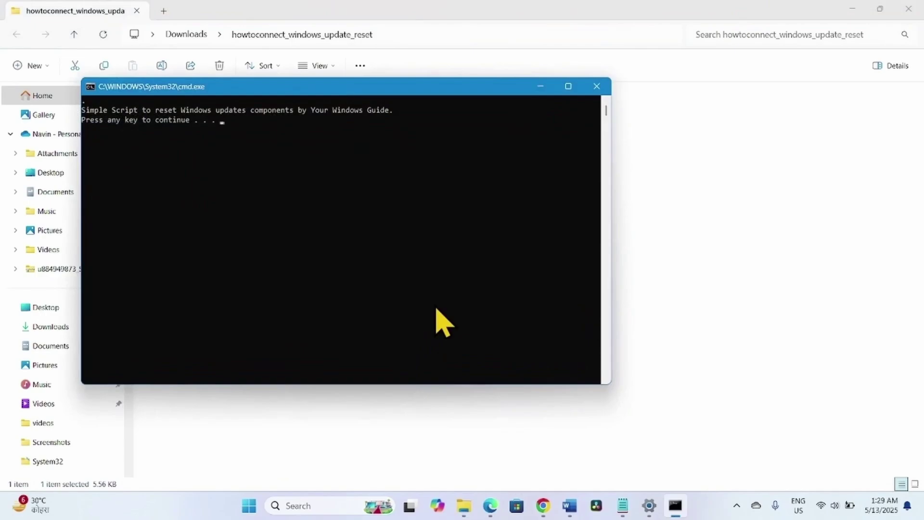
Continue the Windows Update reset script, answer Y to stopping the Application Identity service, and dismiss the finished script
key(Return)
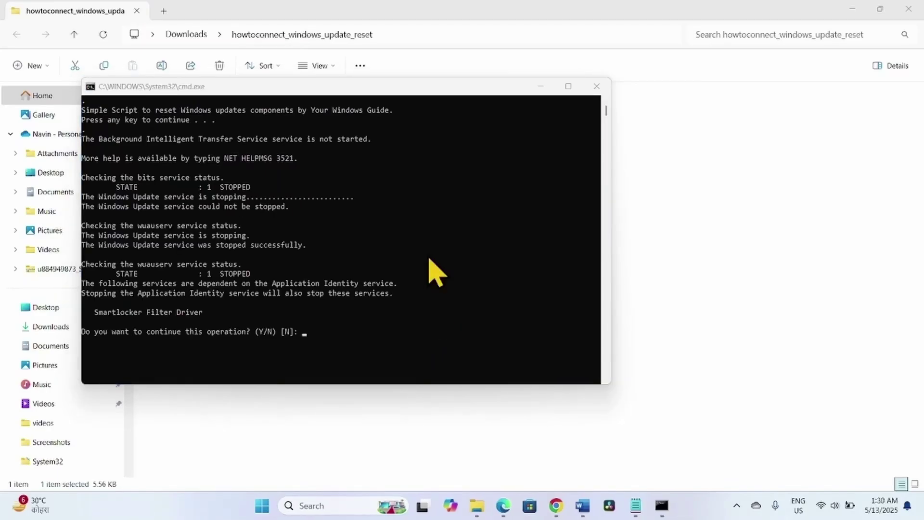
click(308, 347)
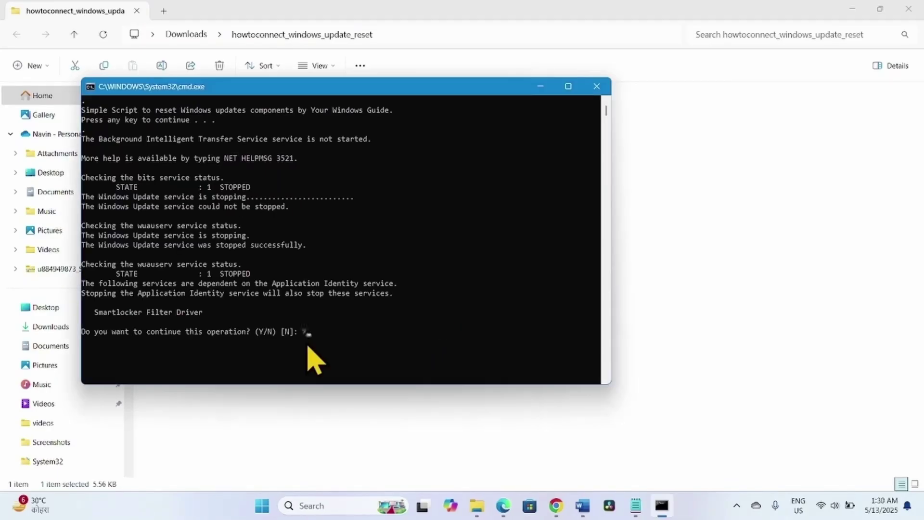
text(Y)
key(Return)
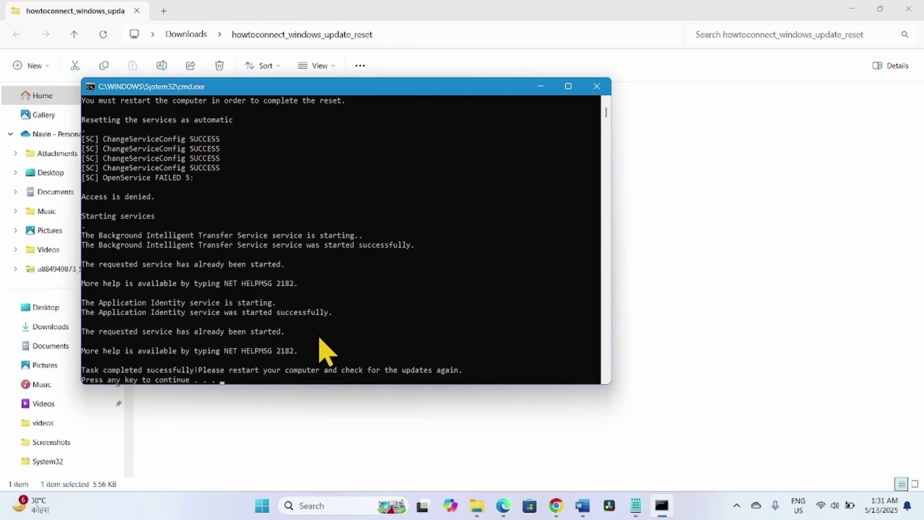
key(Return)
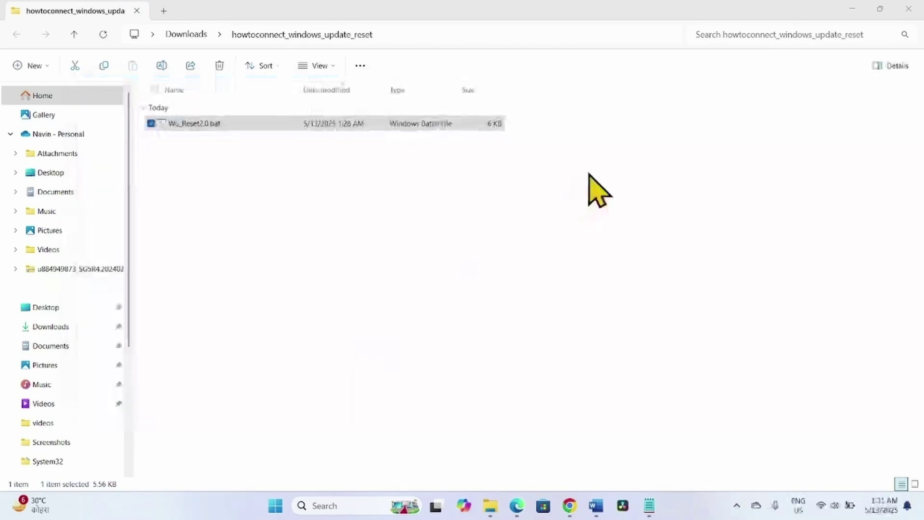
Close the open File Explorer windows to return to the desktop
click(907, 14)
click(909, 11)
click(912, 11)
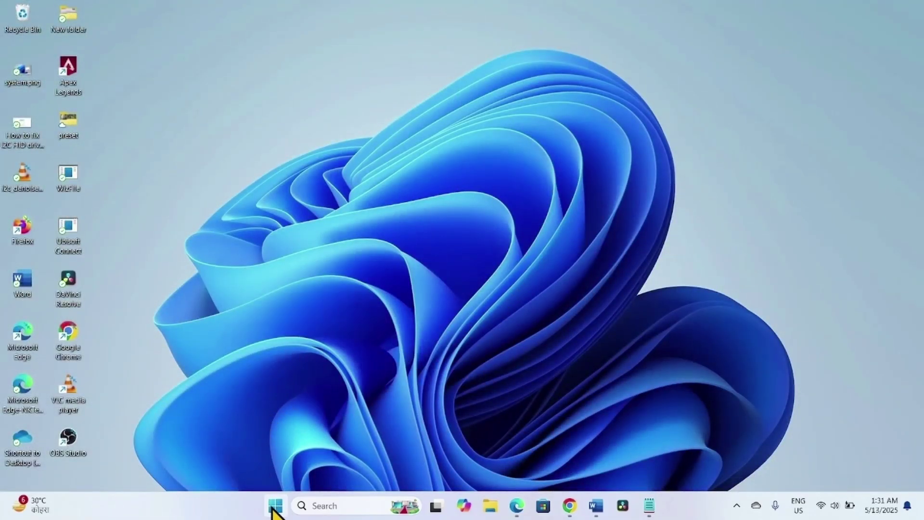
click(274, 506)
click(794, 339)
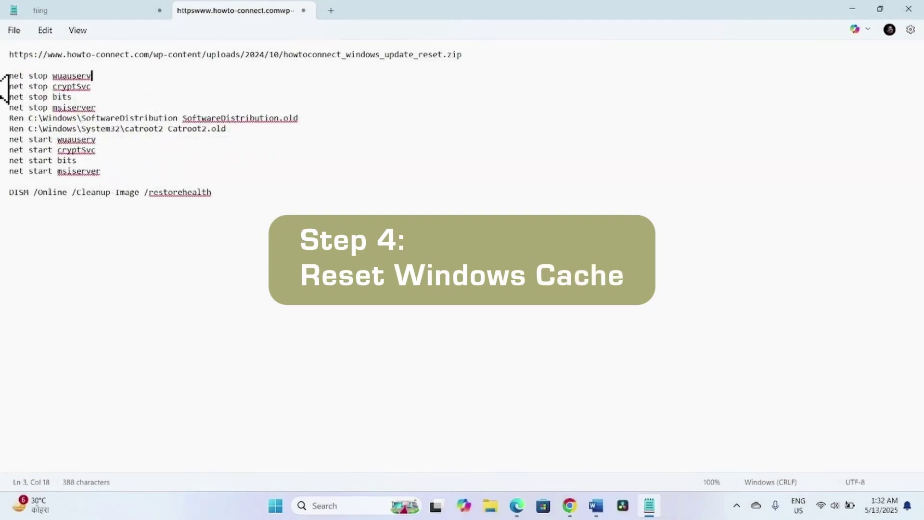
drag(11, 75, 113, 170)
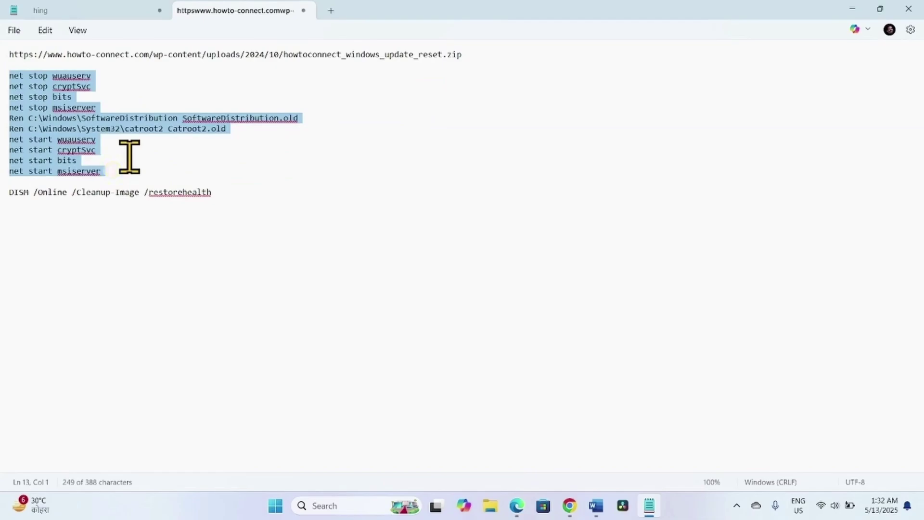
click(39, 96)
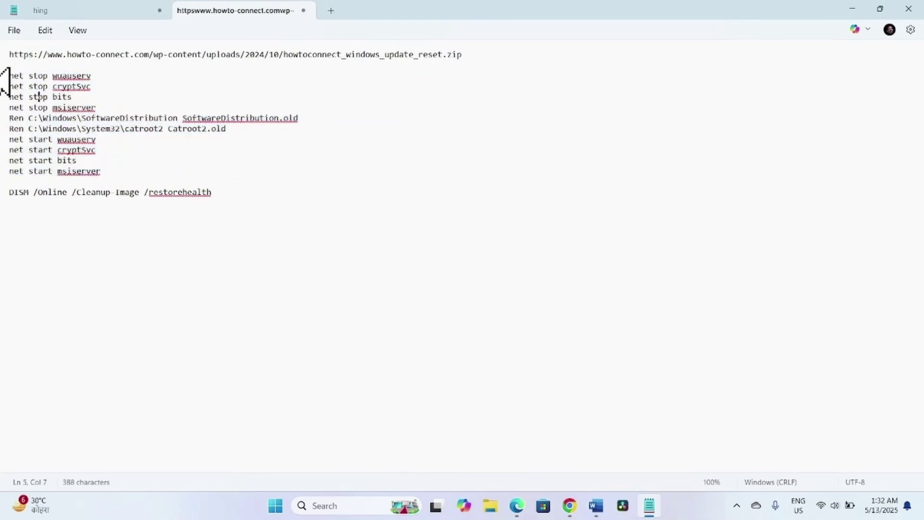
drag(11, 75, 37, 86)
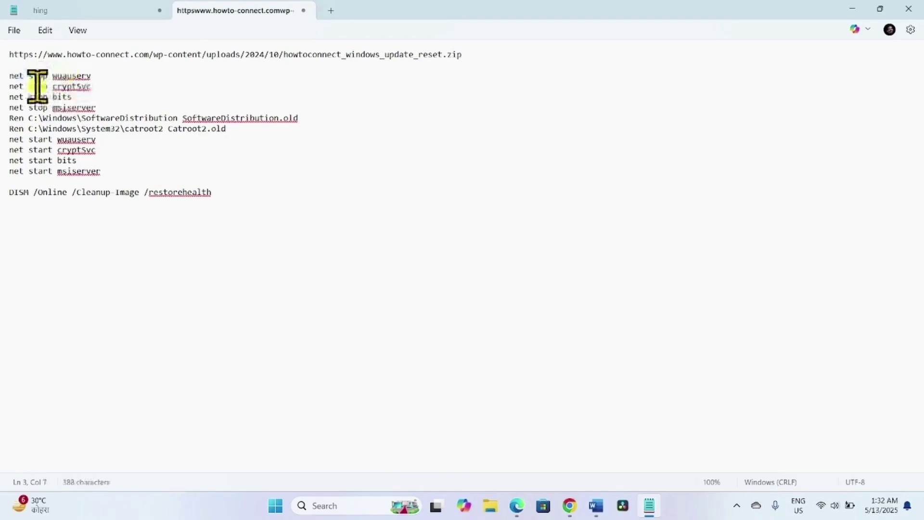
click(76, 161)
Restore the Notepad notes to a smaller window and open Command Prompt with administrator rights
click(879, 9)
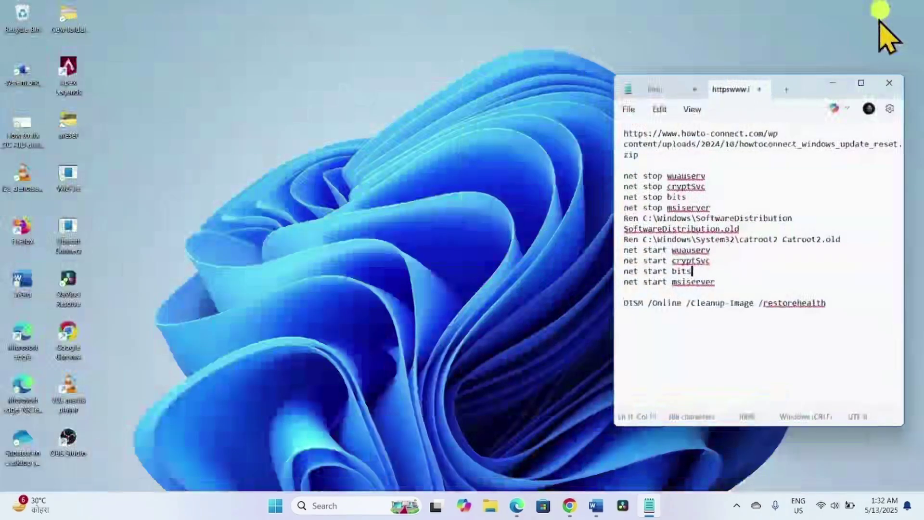
click(334, 505)
text(cmd)
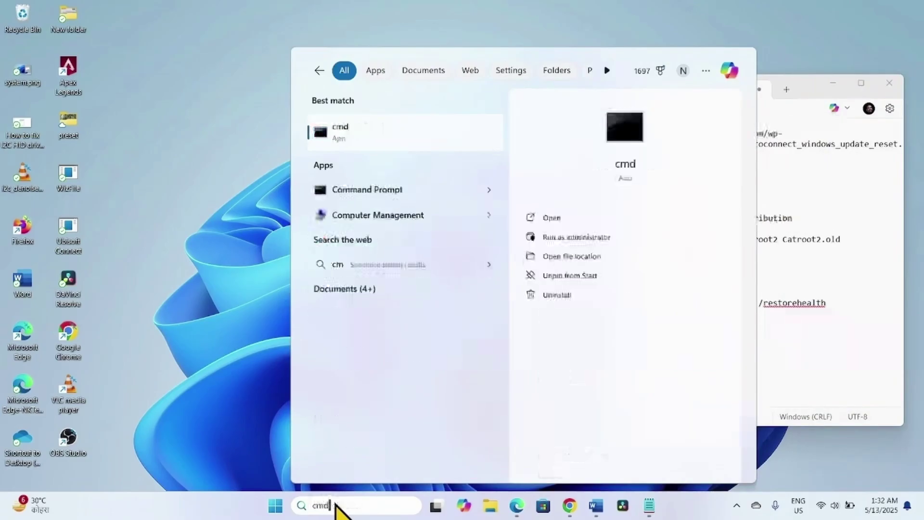
click(600, 241)
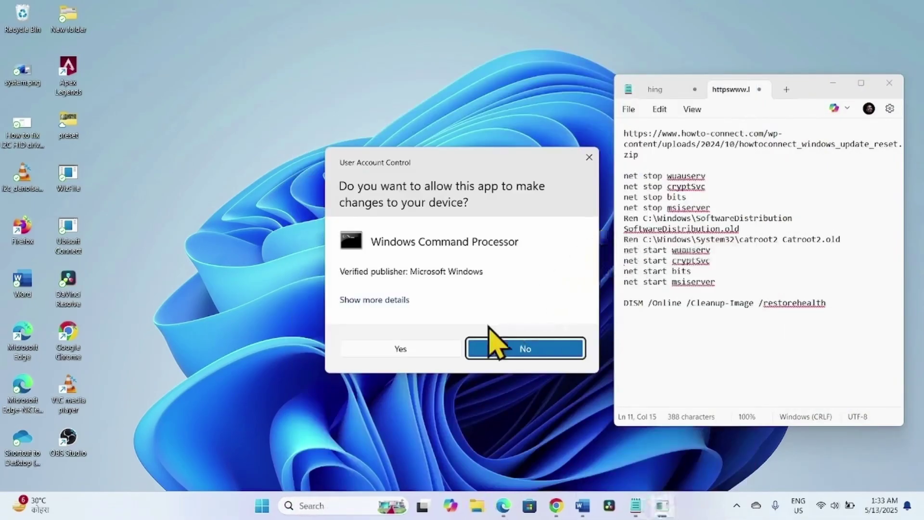
click(385, 354)
Copy the net stop wuauserv command from the Notepad notes and run it in Command Prompt
drag(619, 178, 587, 178)
double_click(686, 177)
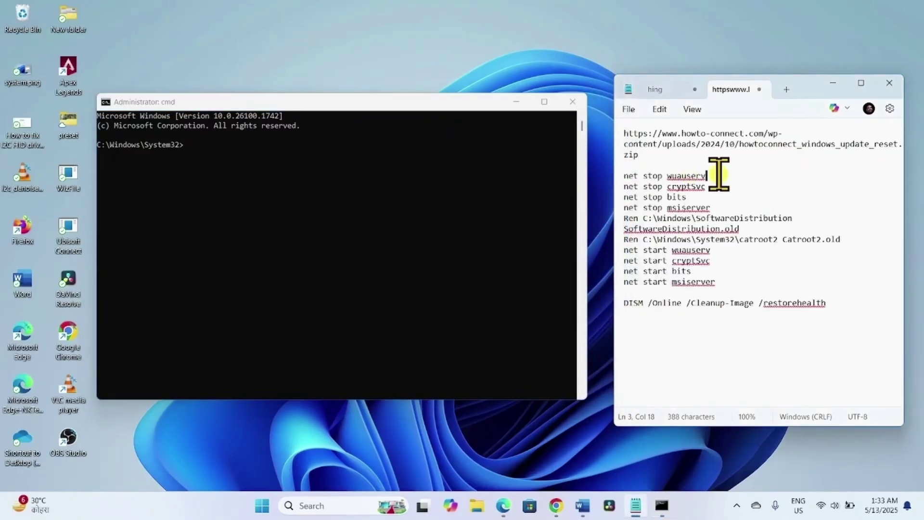
drag(707, 177, 621, 177)
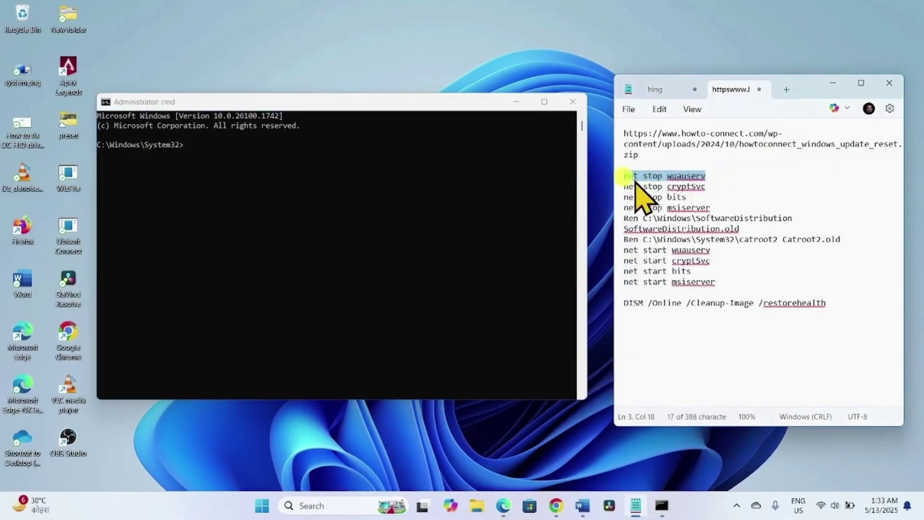
right_click(637, 181)
click(666, 243)
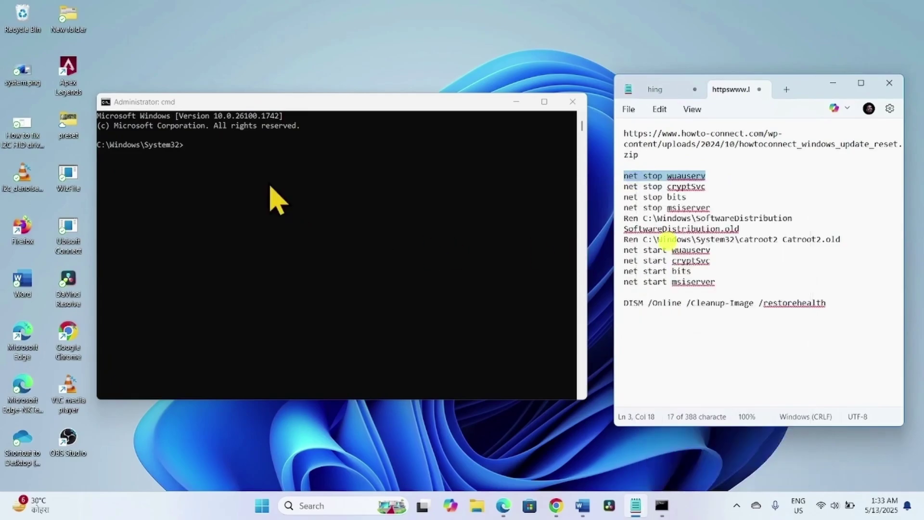
click(184, 146)
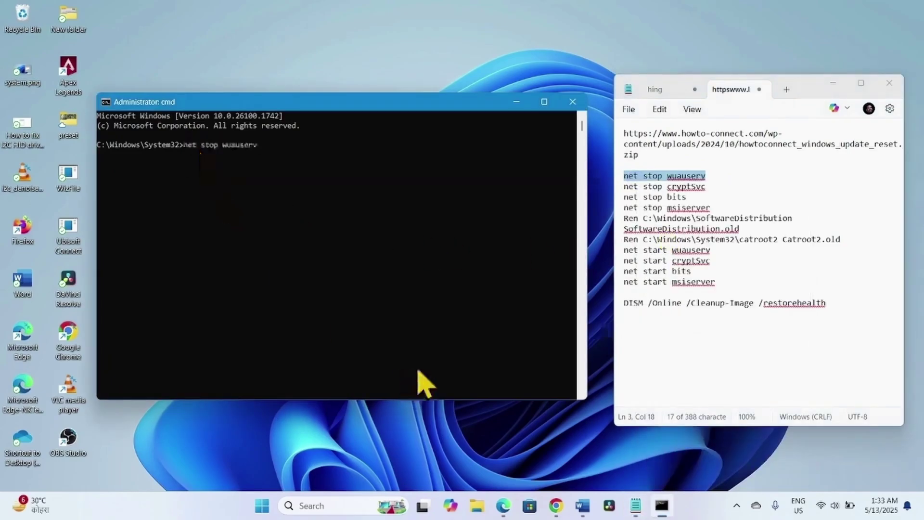
key(Return)
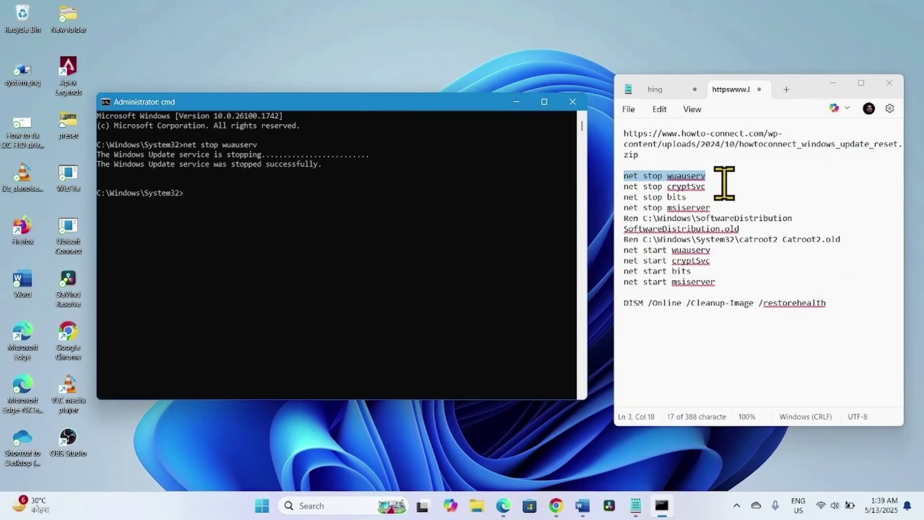
Copy net stop cryptSvc from the notes, run it in Command Prompt, and answer y to stop the dependent services
drag(725, 186, 618, 181)
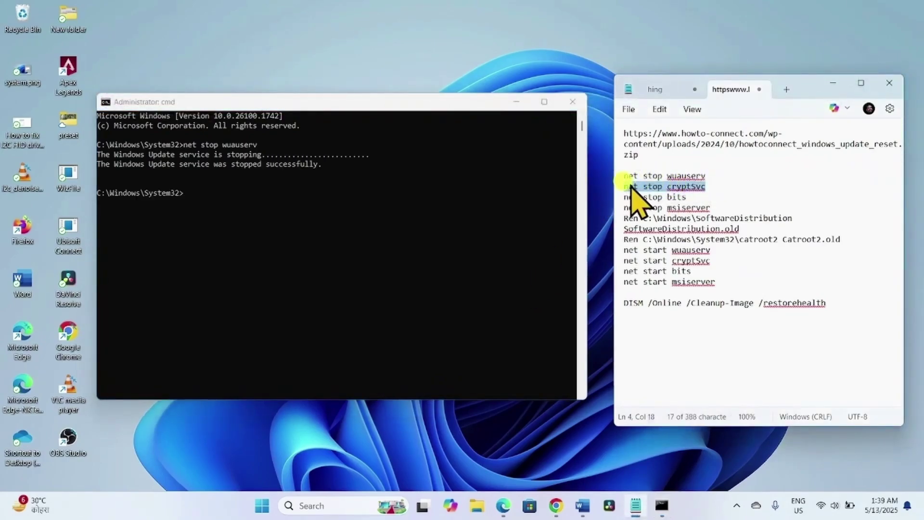
right_click(636, 187)
click(666, 246)
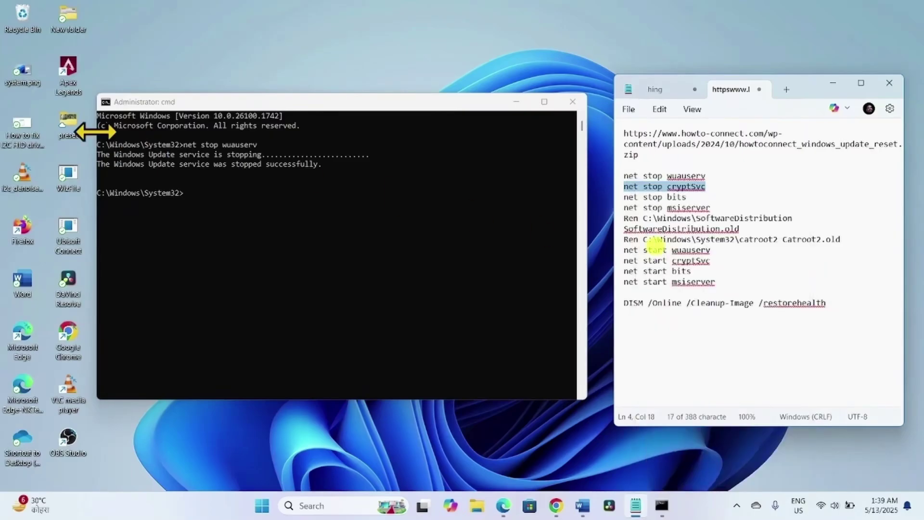
click(203, 197)
right_click(202, 197)
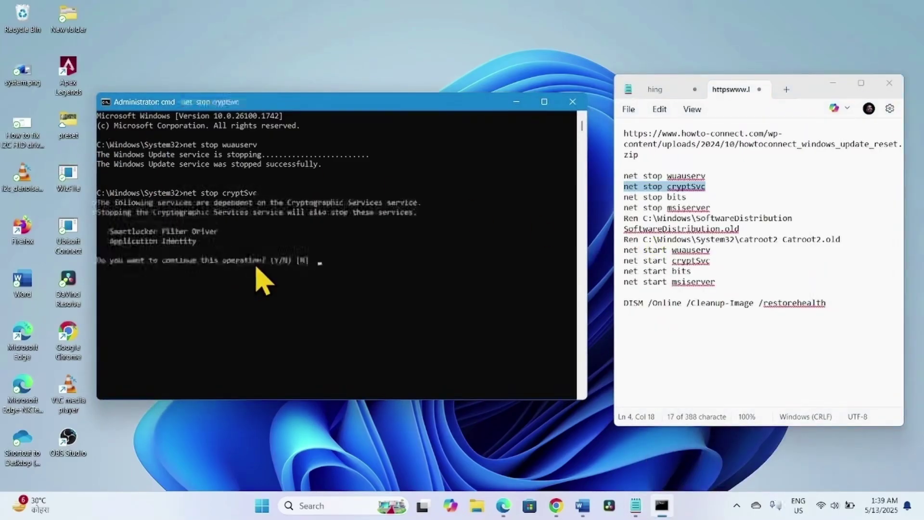
text(y)
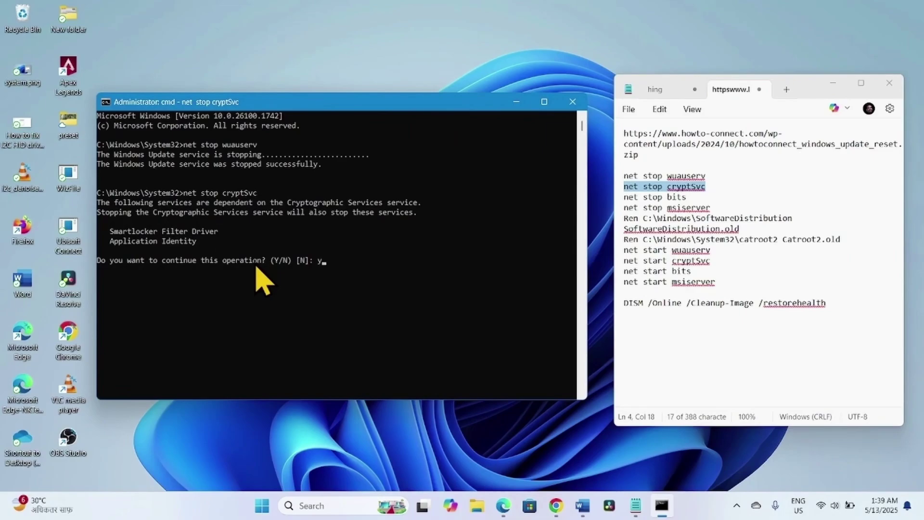
key(Return)
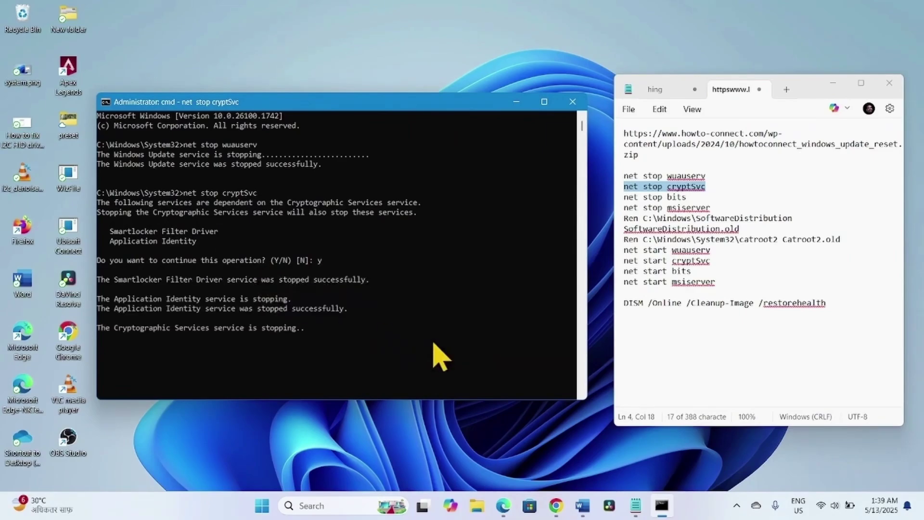
Select the whole block of net stop, Ren and net start commands, then close Command Prompt and minimize the notes
click(724, 291)
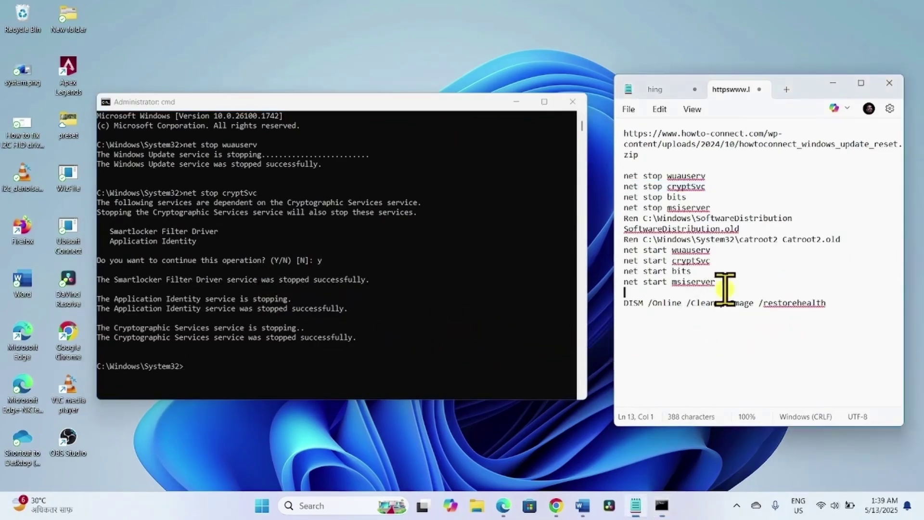
drag(725, 288, 542, 171)
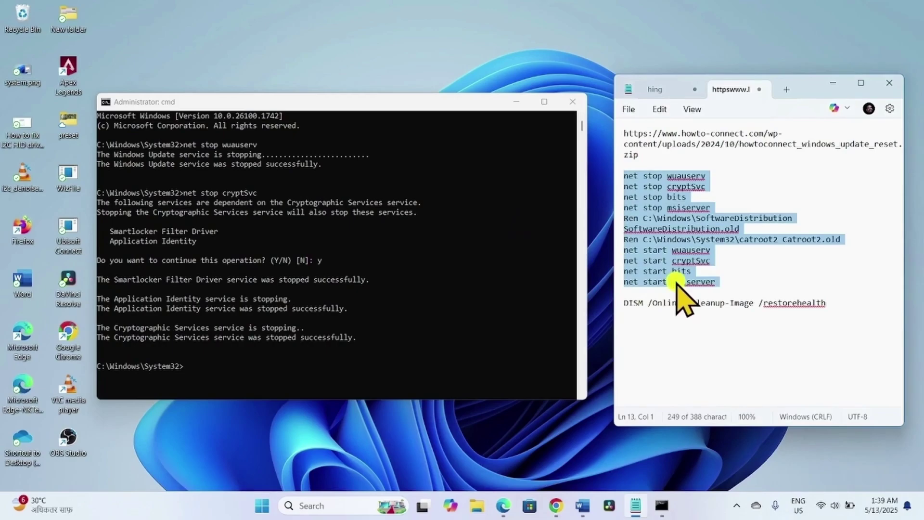
right_click(675, 283)
click(572, 101)
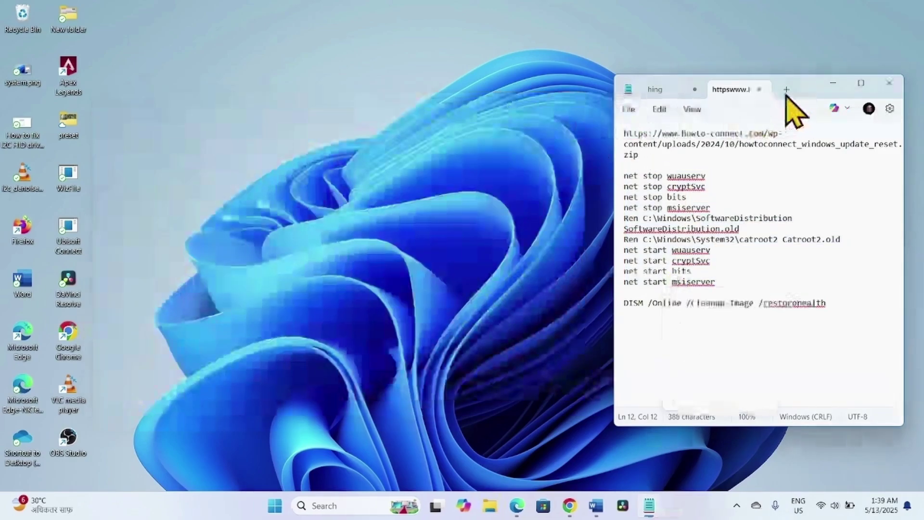
click(833, 83)
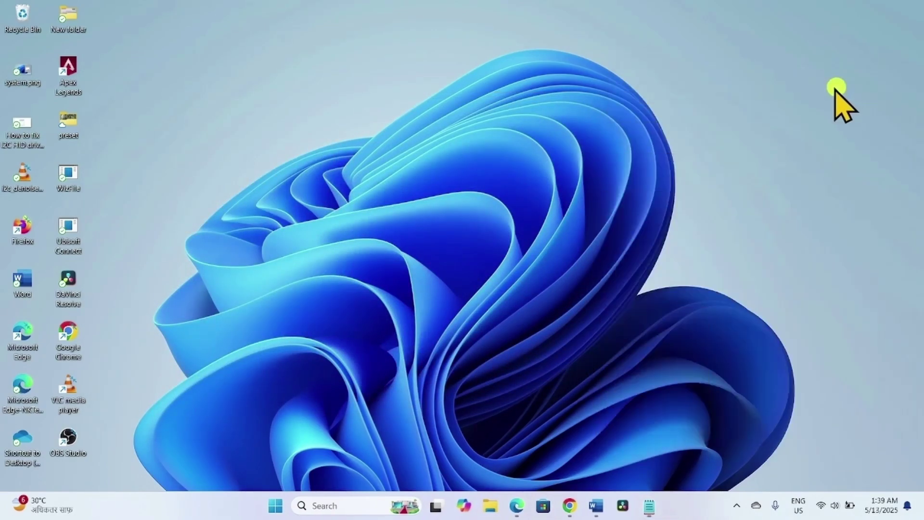
click(275, 506)
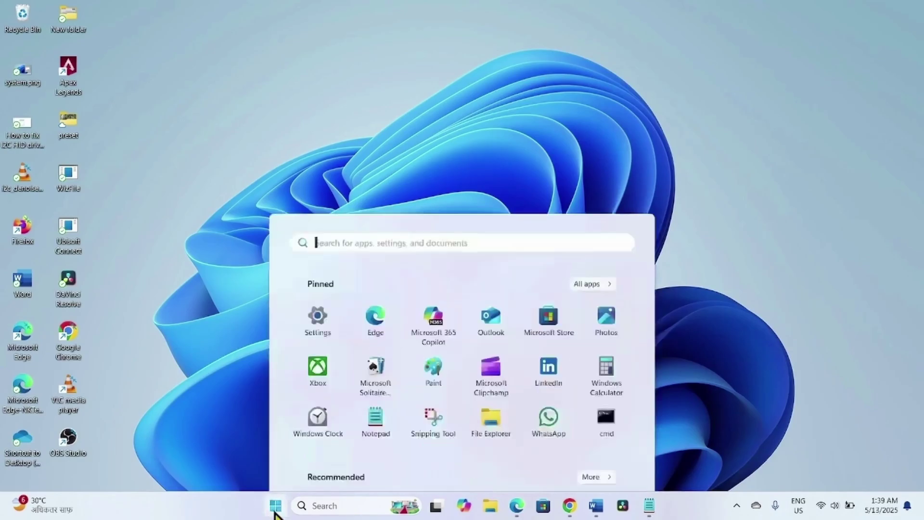
click(611, 464)
click(726, 423)
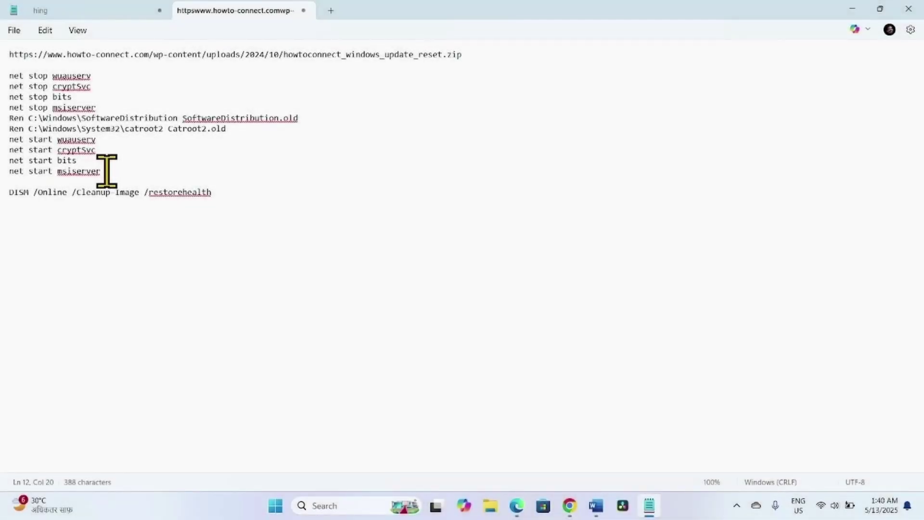
drag(6, 53, 1, 67)
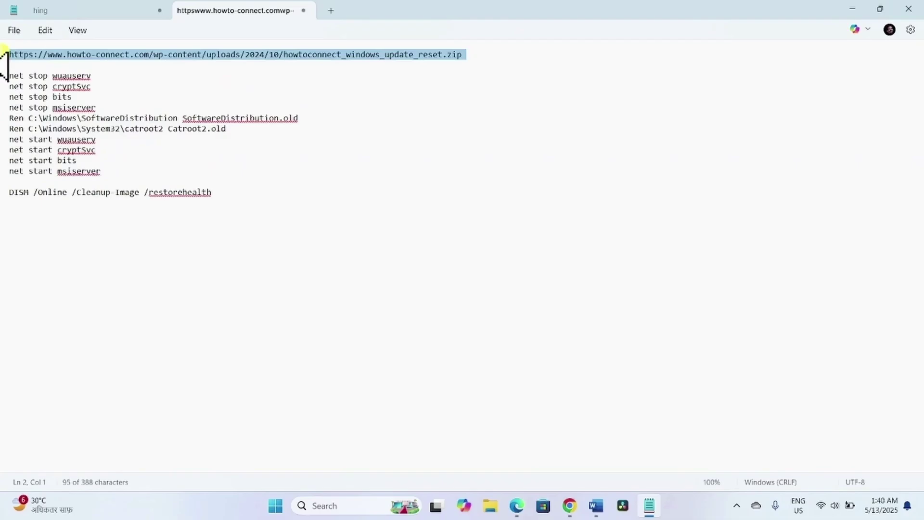
drag(474, 57, 15, 54)
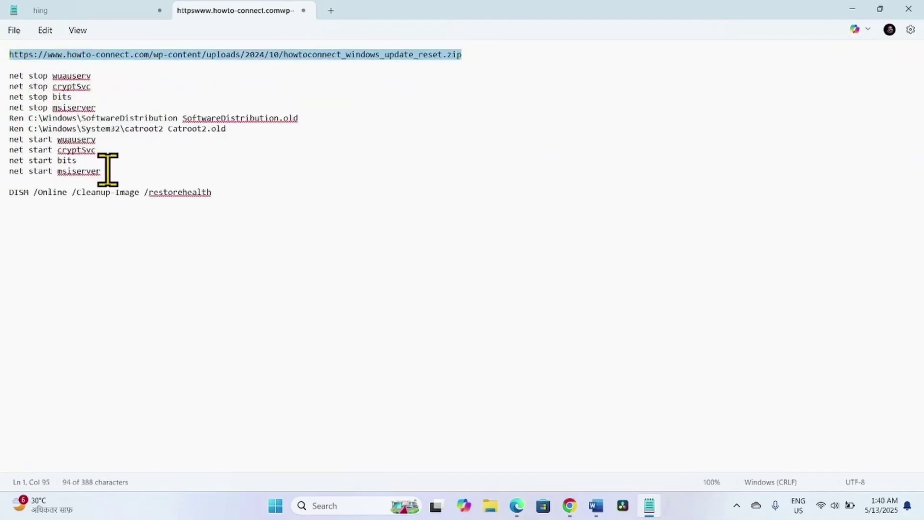
drag(108, 170, 9, 107)
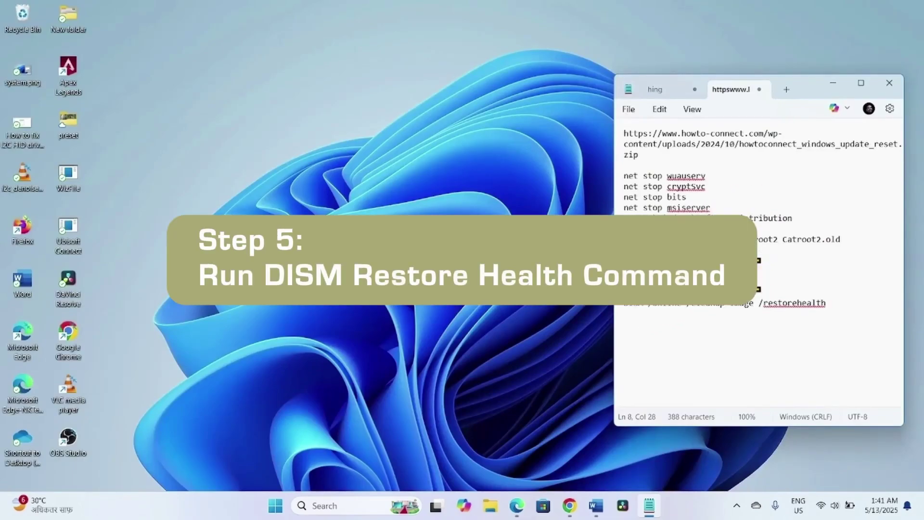
Copy the DISM /Online /Cleanup-Image /restorehealth command from the Notepad notes
drag(826, 304, 600, 310)
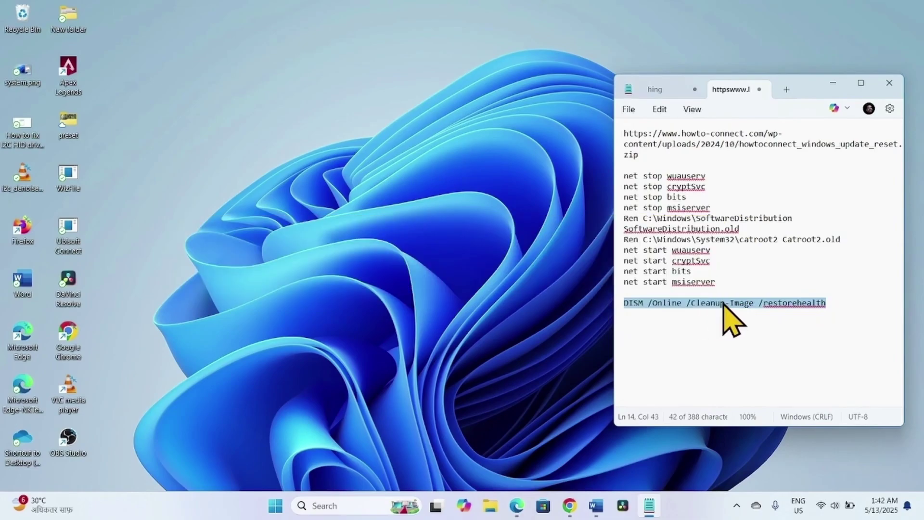
right_click(723, 303)
click(766, 85)
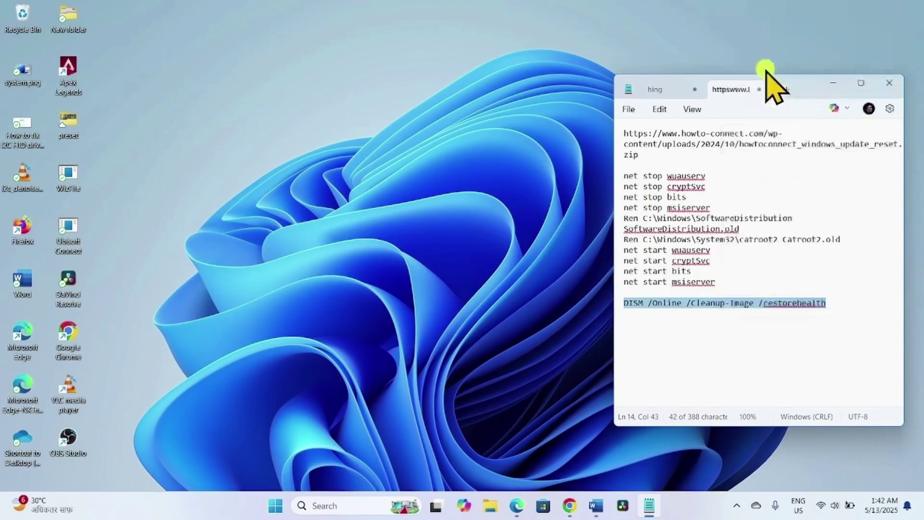
Open Command Prompt with administrator rights and run DISM /Online /Cleanup-Image /restorehealth
click(363, 504)
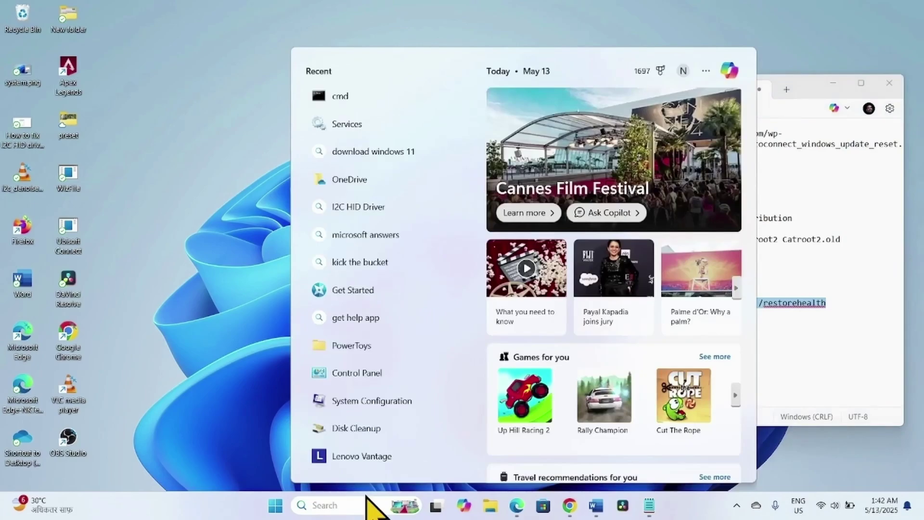
text(cmd)
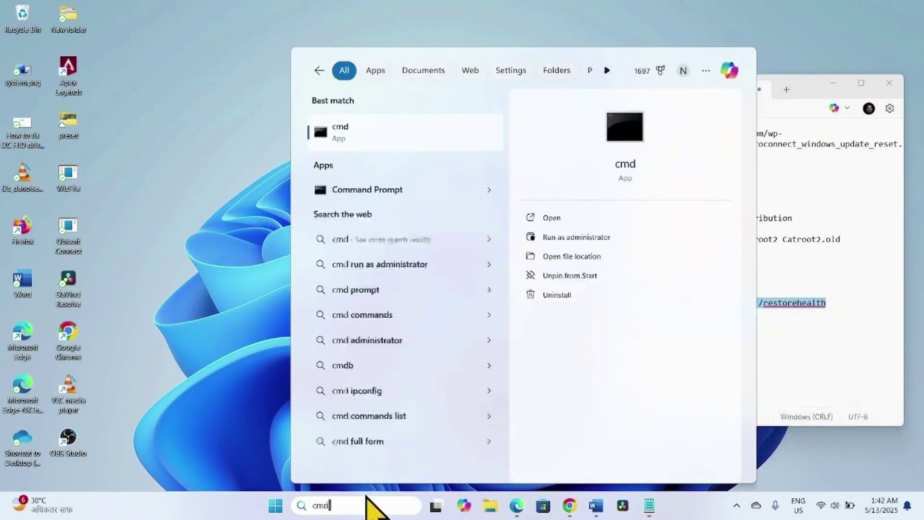
right_click(350, 127)
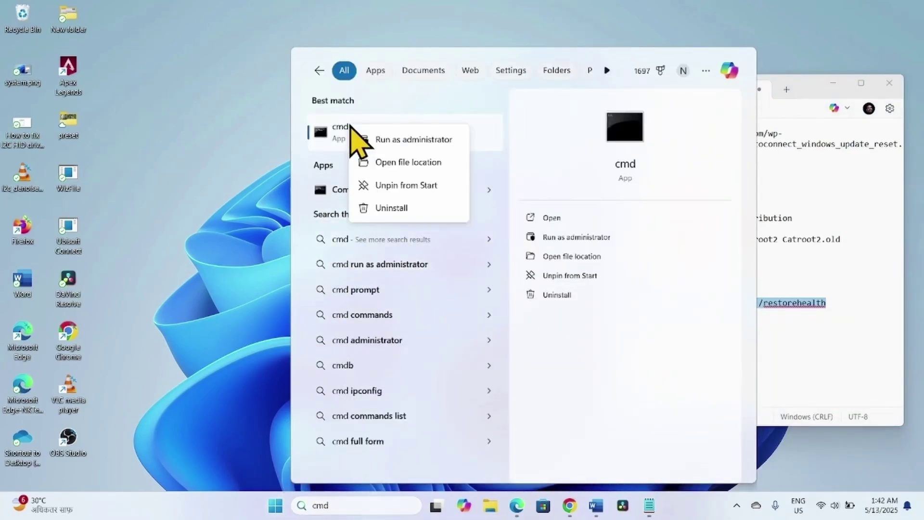
click(389, 140)
click(416, 355)
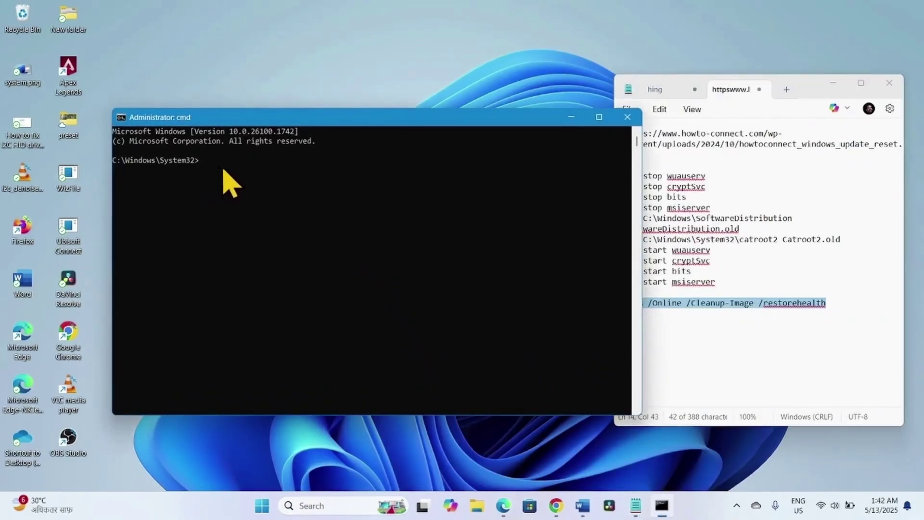
key(ctrl+v)
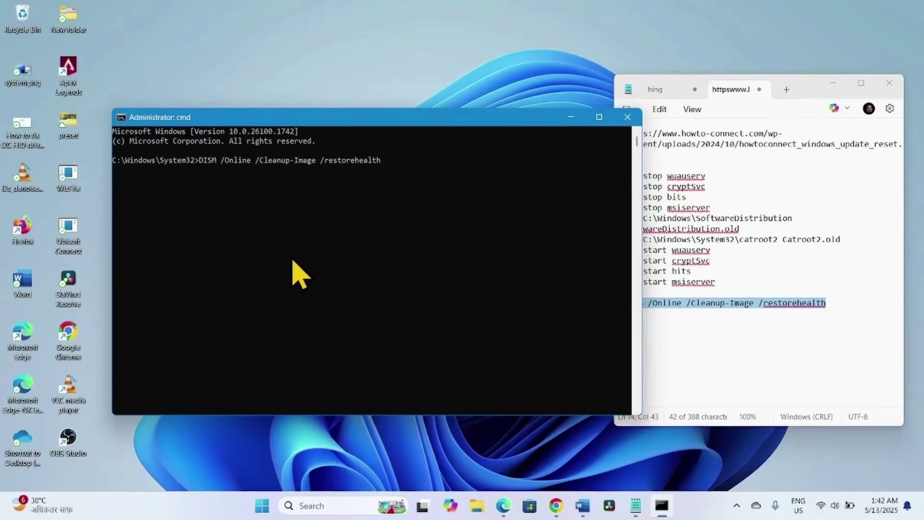
key(Return)
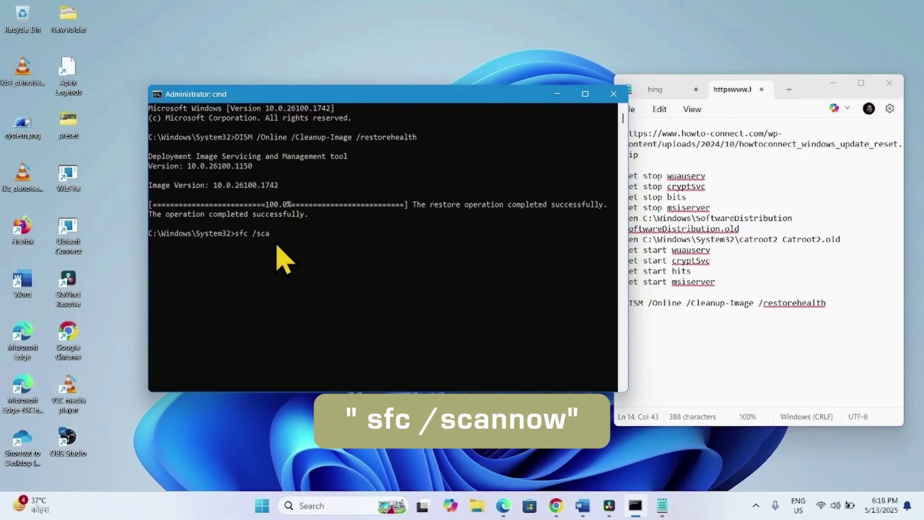
Run sfc /scannow in Command Prompt, and close both Command Prompt and the Notepad notes once the scan ends
text(now)
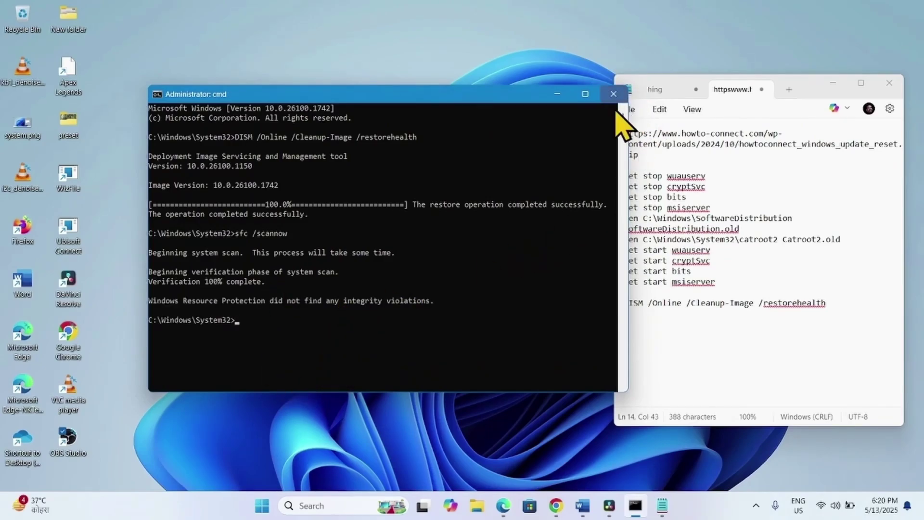
click(614, 94)
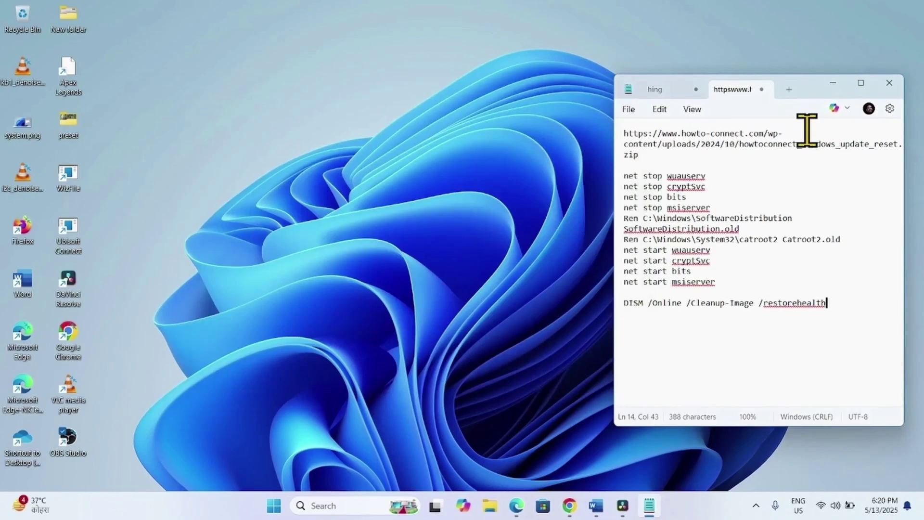
click(890, 85)
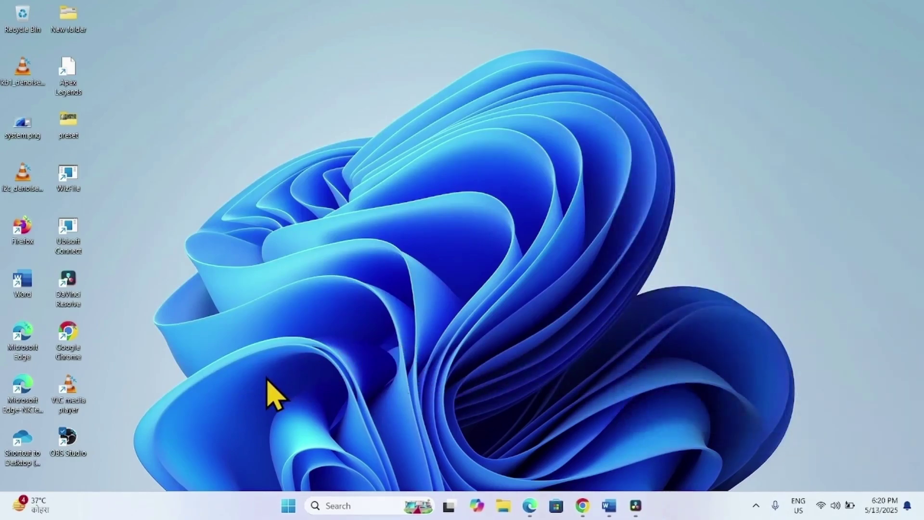
Check for updates on the Windows Update page of Settings, then close Settings
click(289, 510)
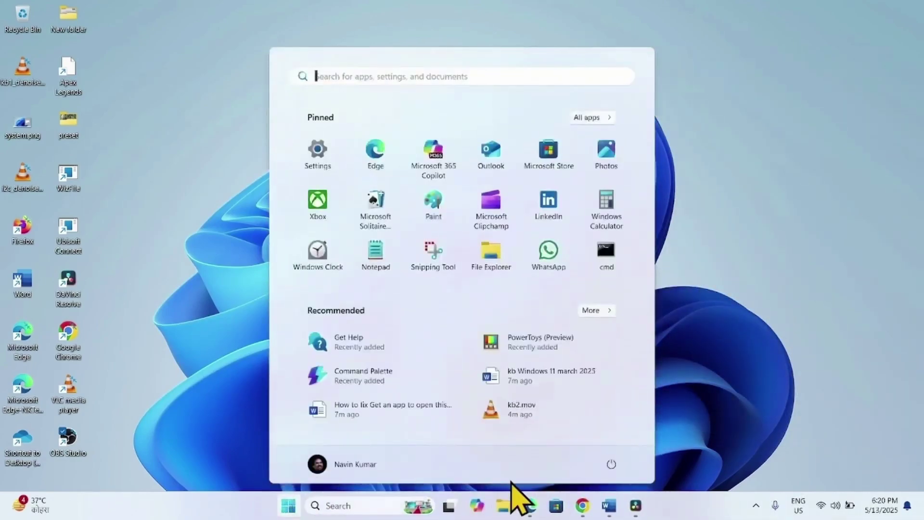
click(274, 516)
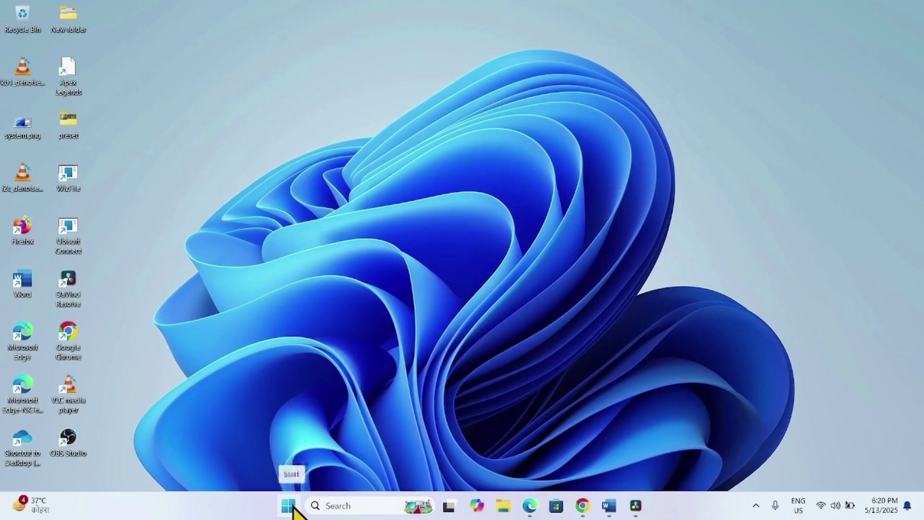
click(291, 506)
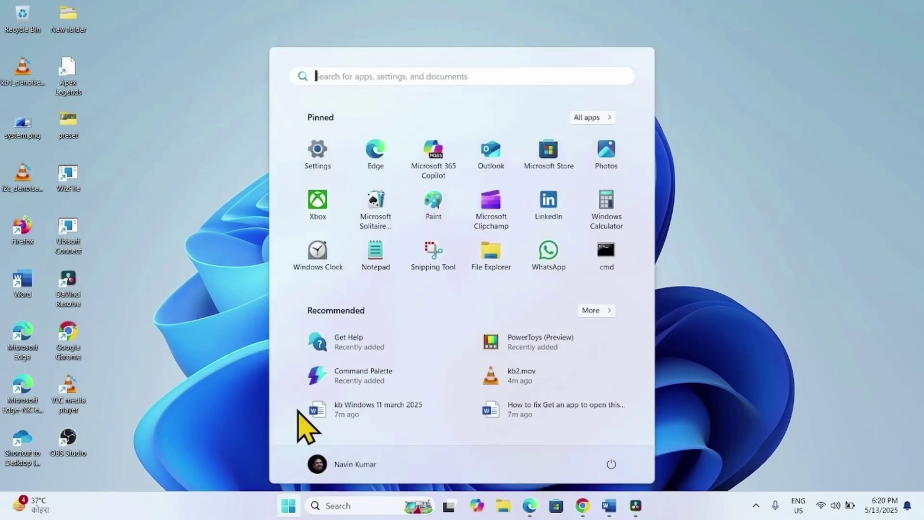
click(315, 153)
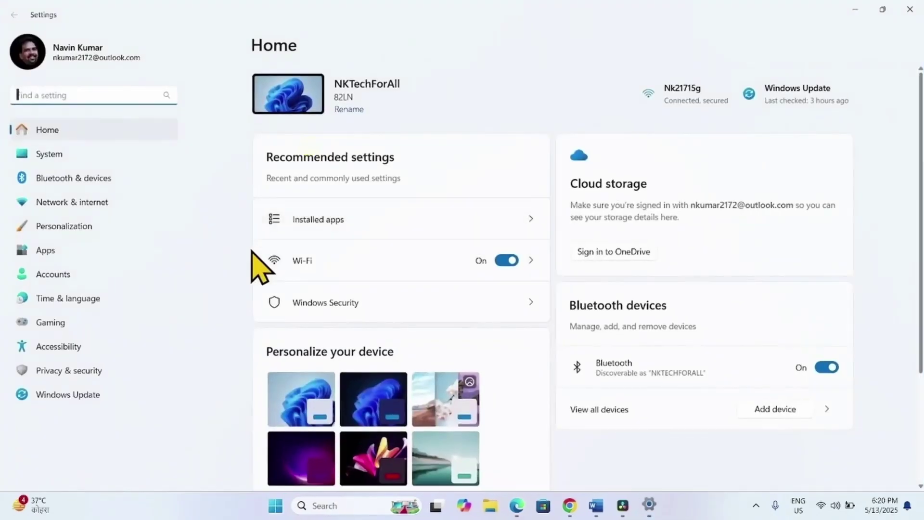
click(79, 396)
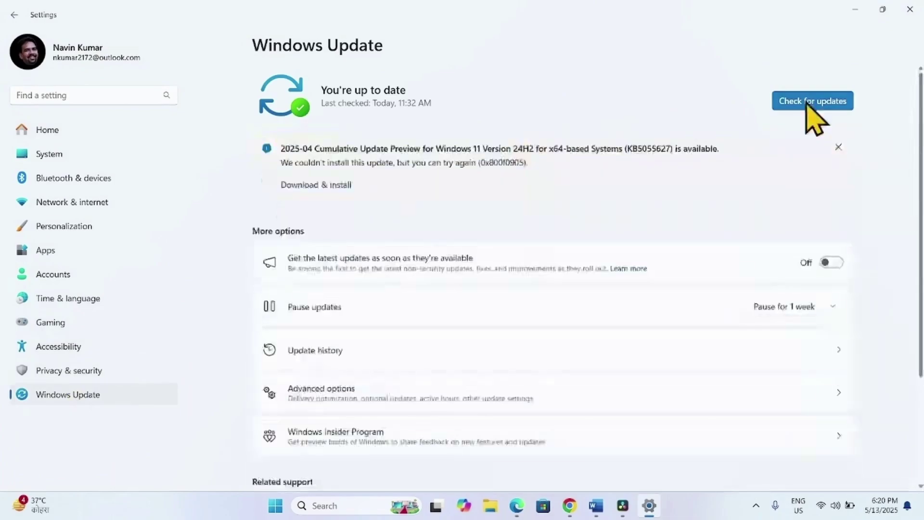
click(806, 102)
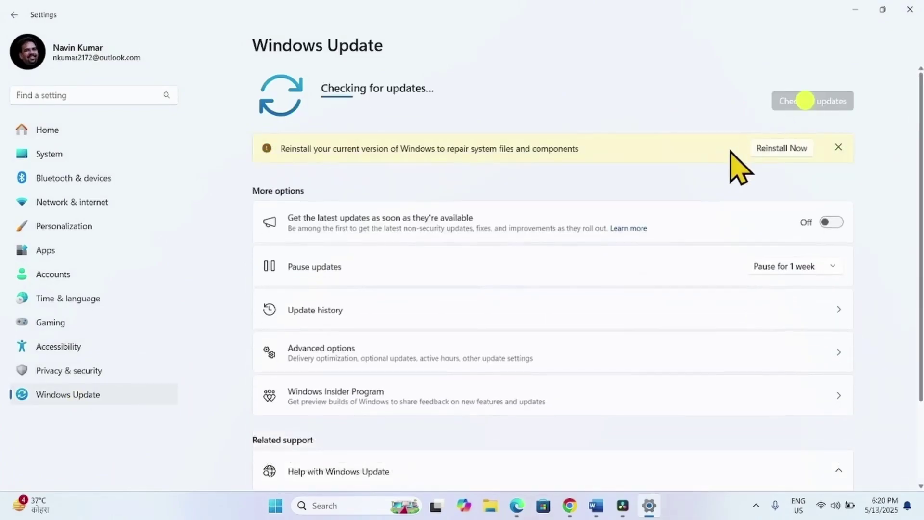
click(909, 10)
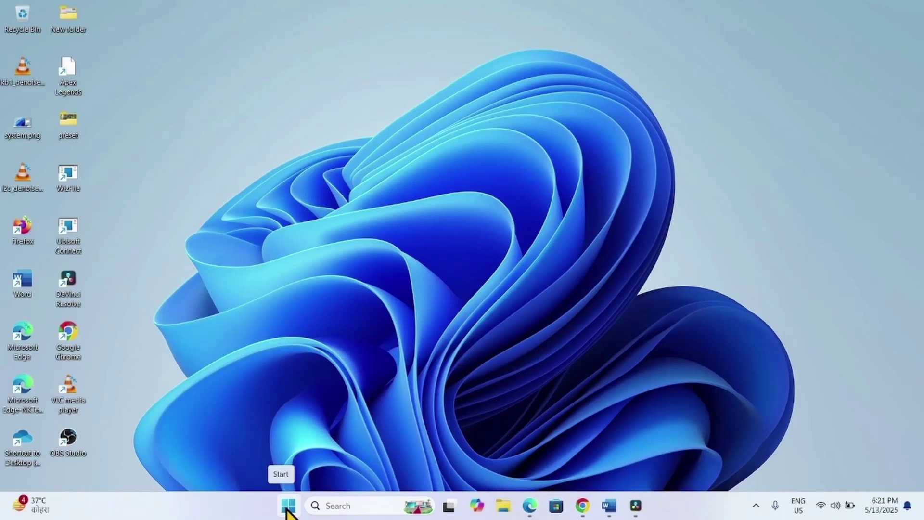
Open the Installed apps list in Settings and look through it down to VLC media player
right_click(287, 511)
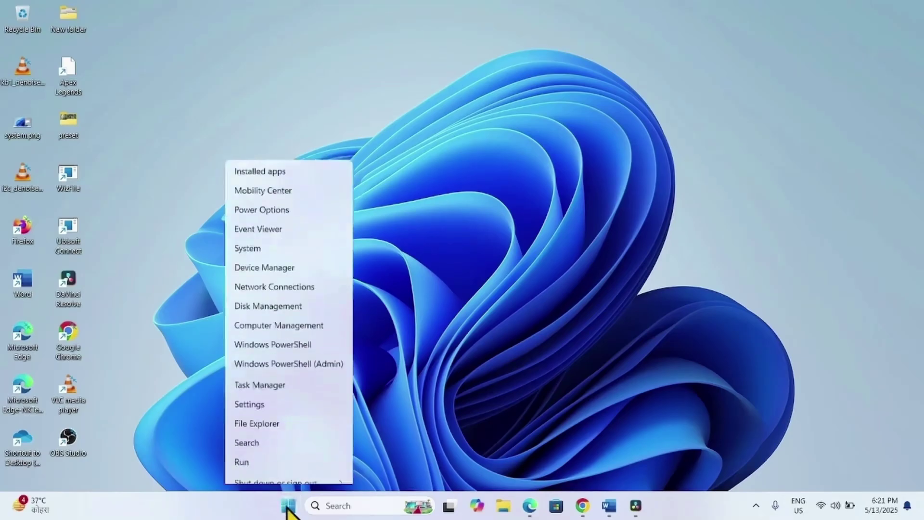
click(278, 142)
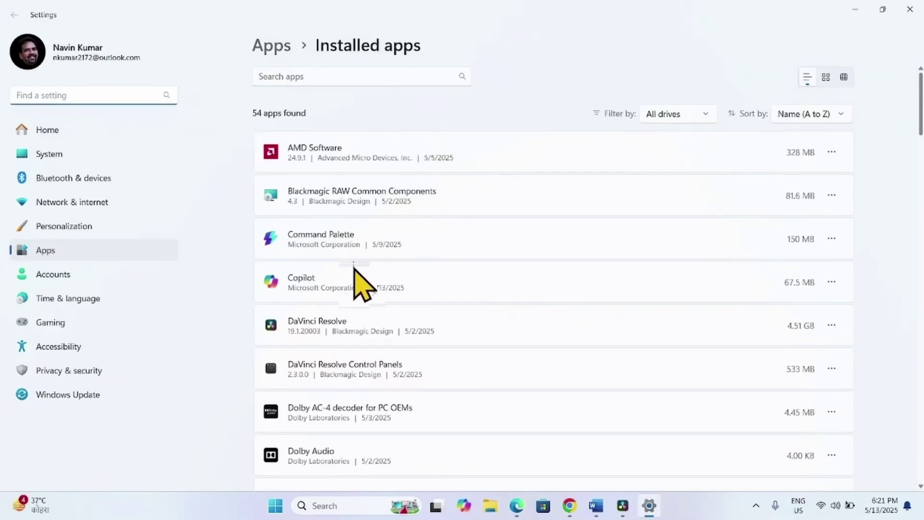
scroll(361, 340, down, 8)
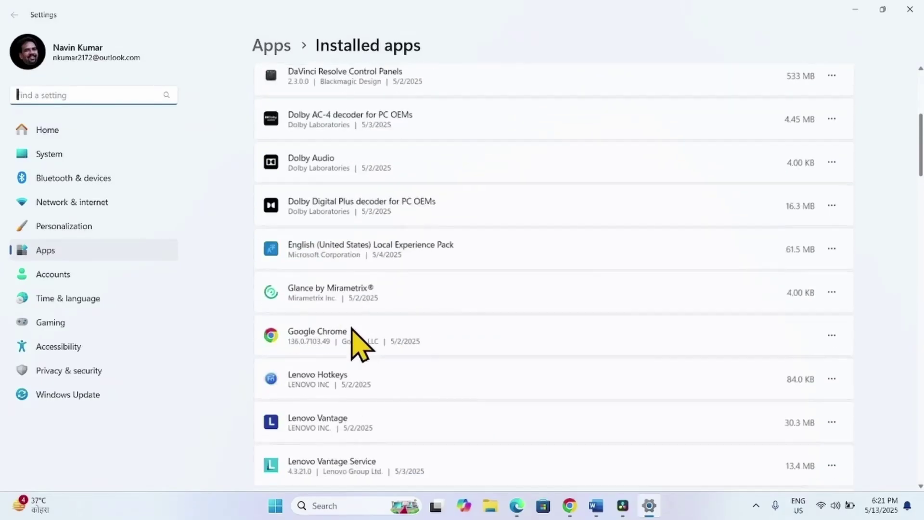
scroll(361, 341, up, 8)
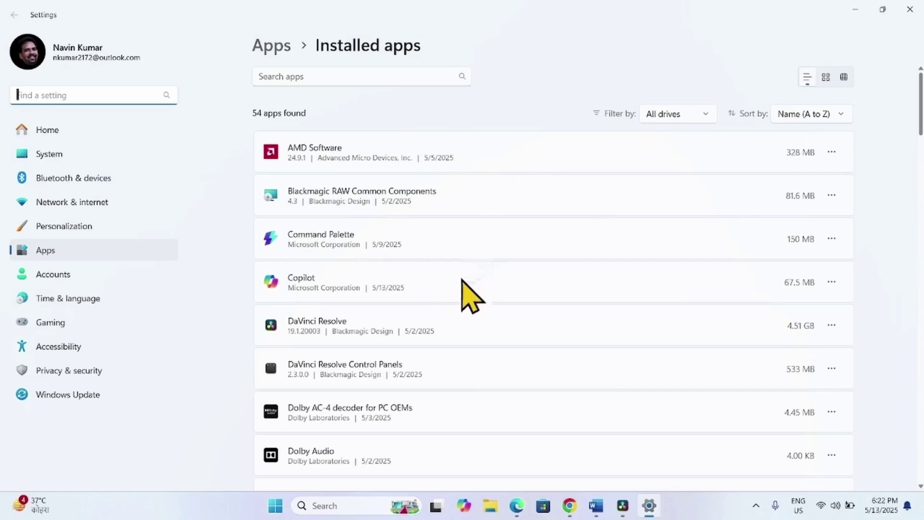
scroll(470, 295, down, 5)
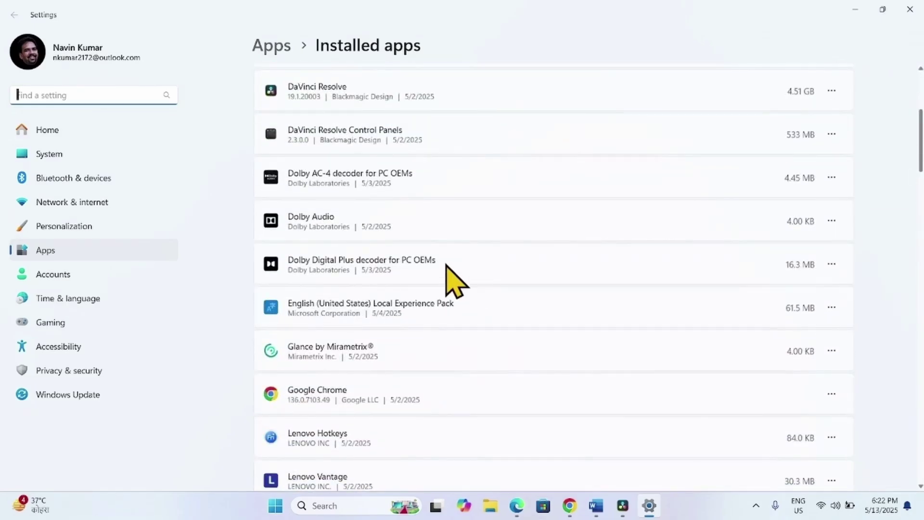
scroll(366, 315, up, 5)
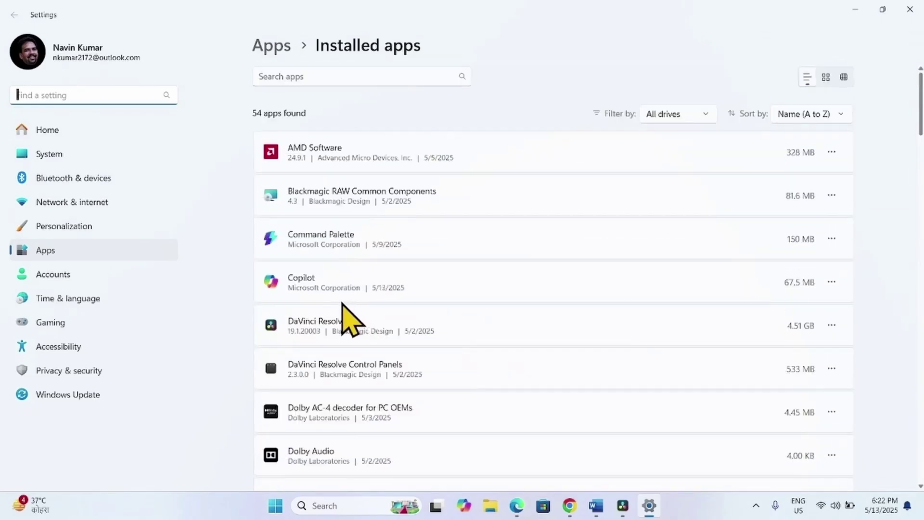
scroll(341, 303, down, 20)
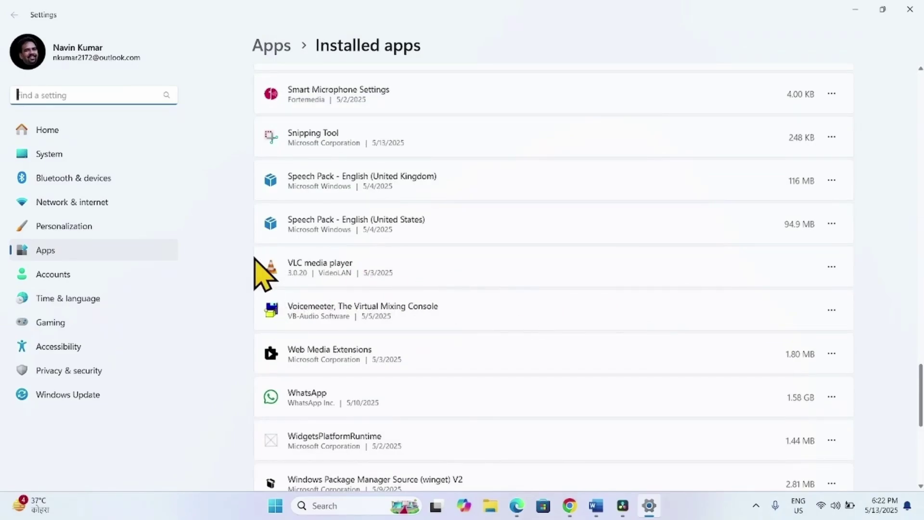
Bring up the uninstall confirmation for VLC media player, dismiss it without uninstalling, and close Settings
click(831, 267)
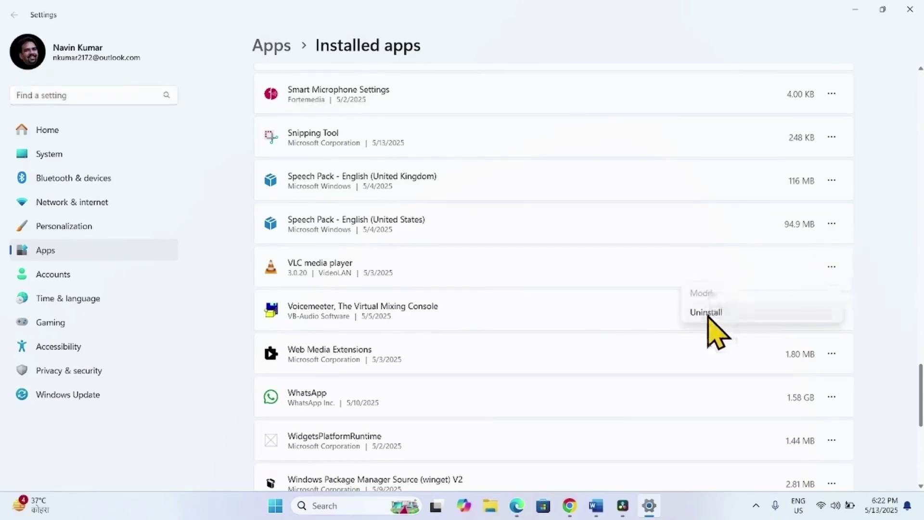
click(706, 313)
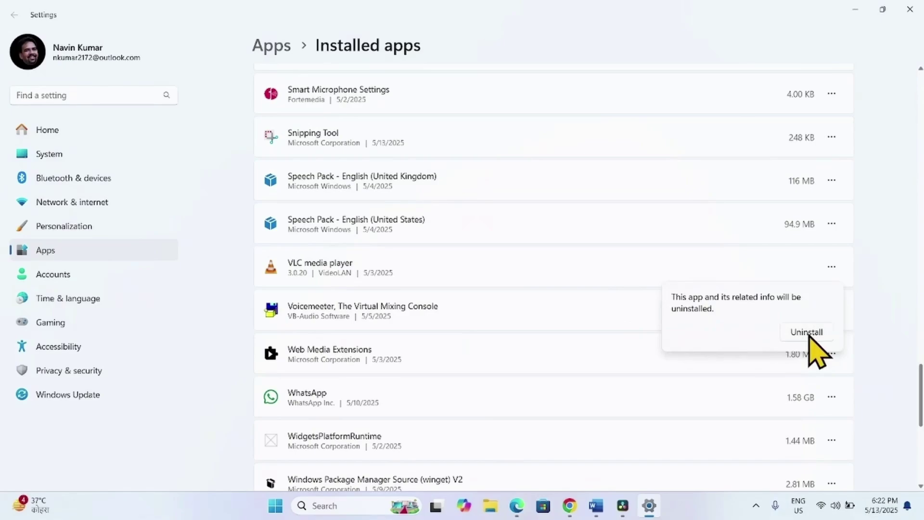
click(574, 248)
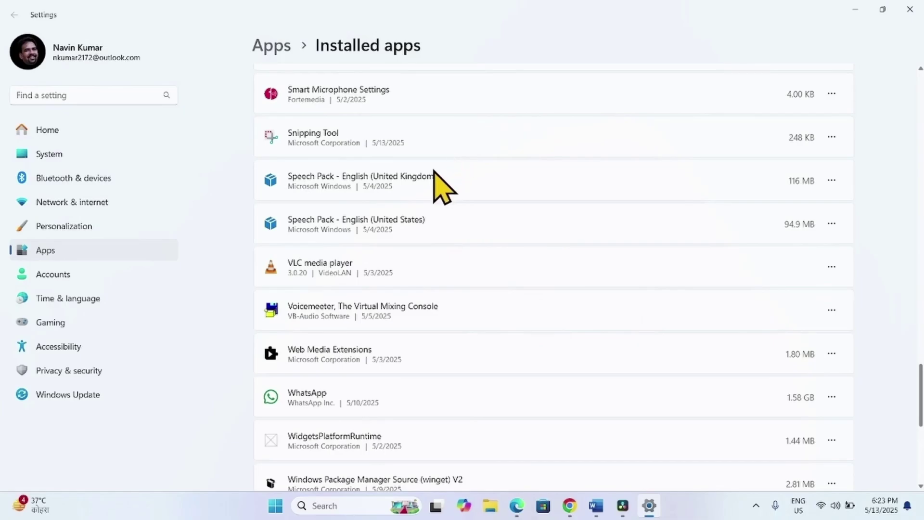
click(909, 8)
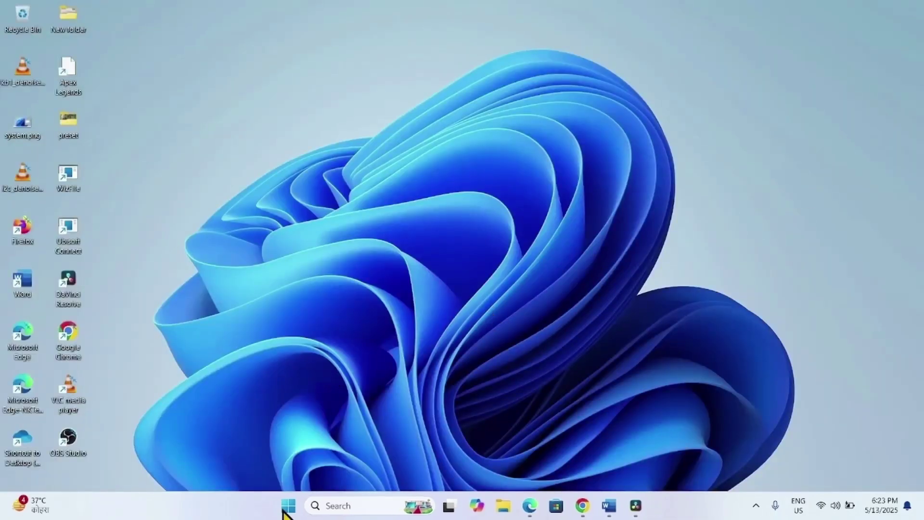
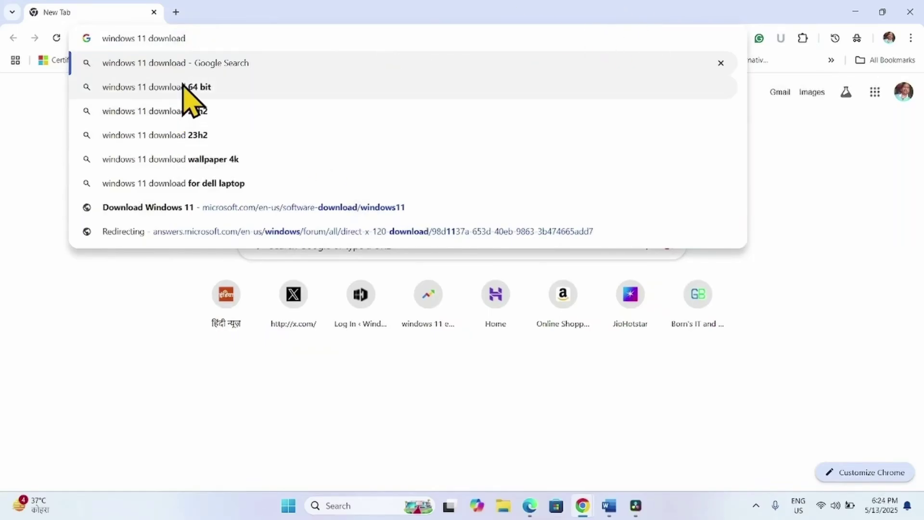
In Chrome, search Google for windows 11 download and open Microsoft's Download Windows 11 page at the Disk Image (ISO) for x64 devices section
key(Return)
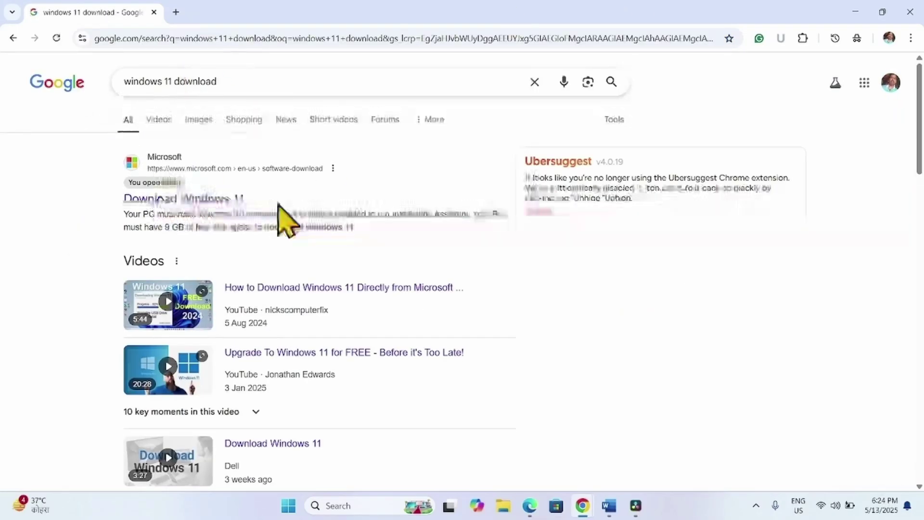
click(162, 200)
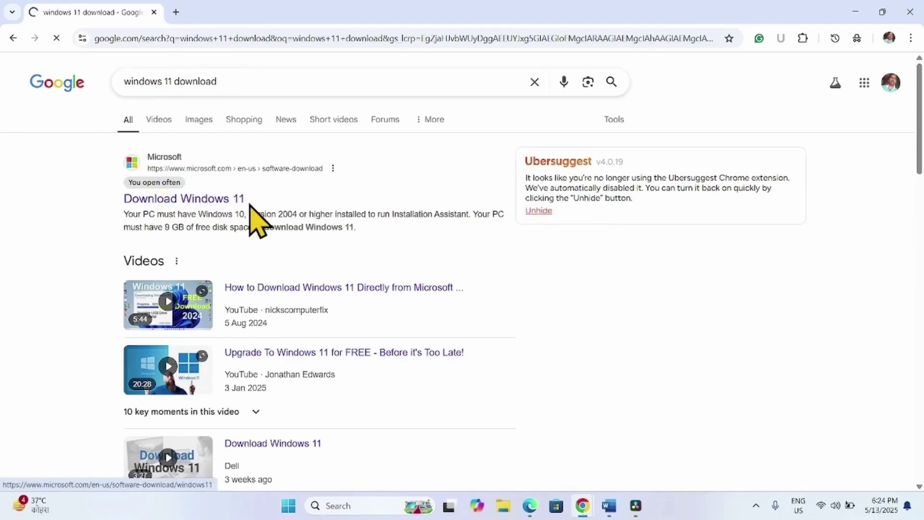
scroll(423, 289, down, 15)
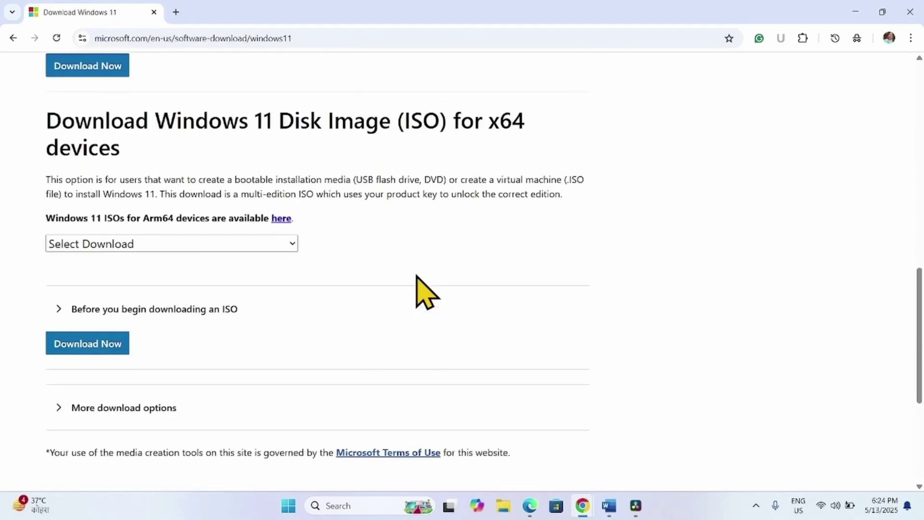
drag(49, 128, 161, 165)
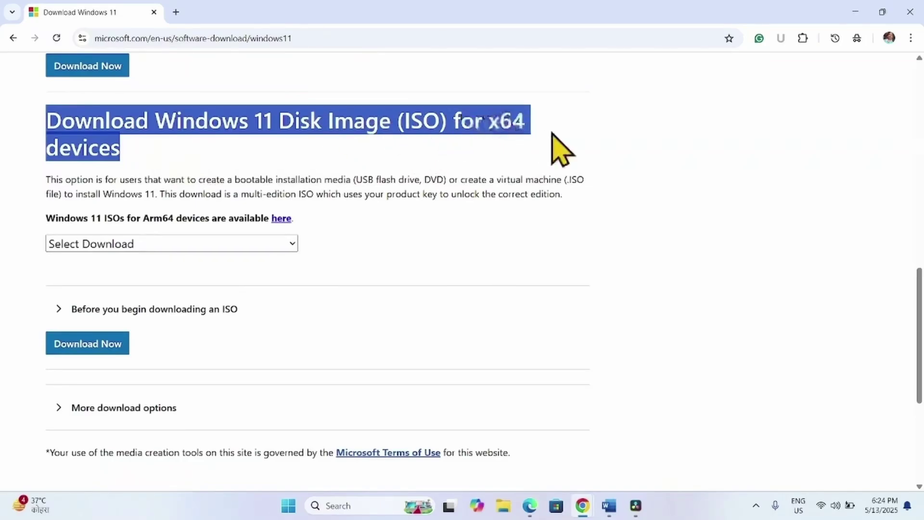
click(273, 156)
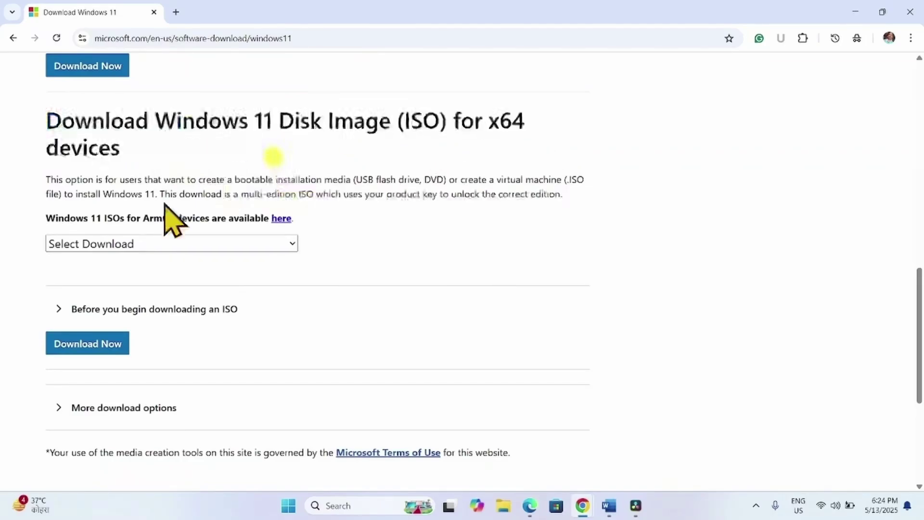
Request the Windows 11 (multi-edition ISO for x64 devices) download and view the product language choices without selecting one
click(127, 245)
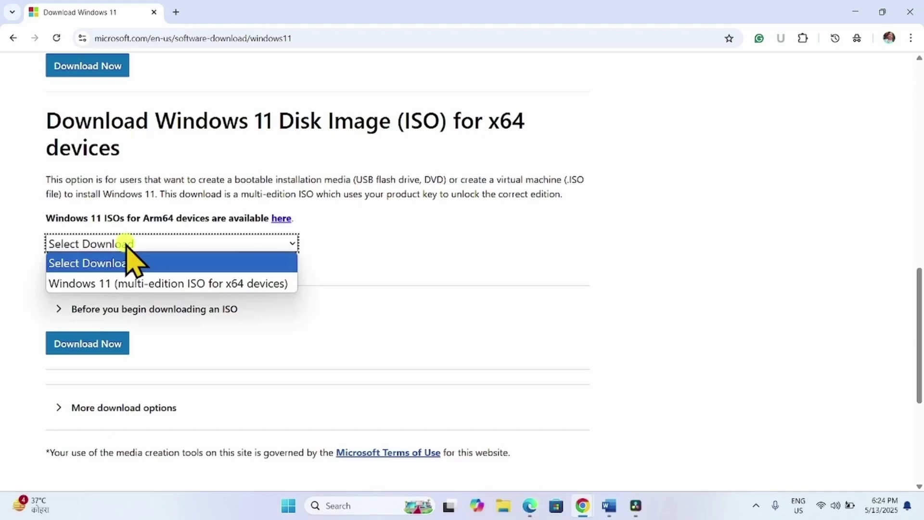
click(88, 283)
click(73, 354)
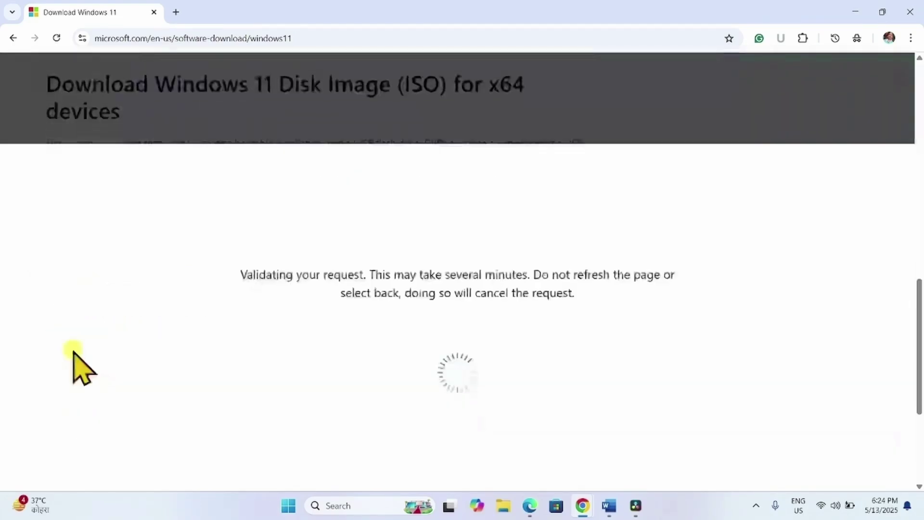
click(103, 287)
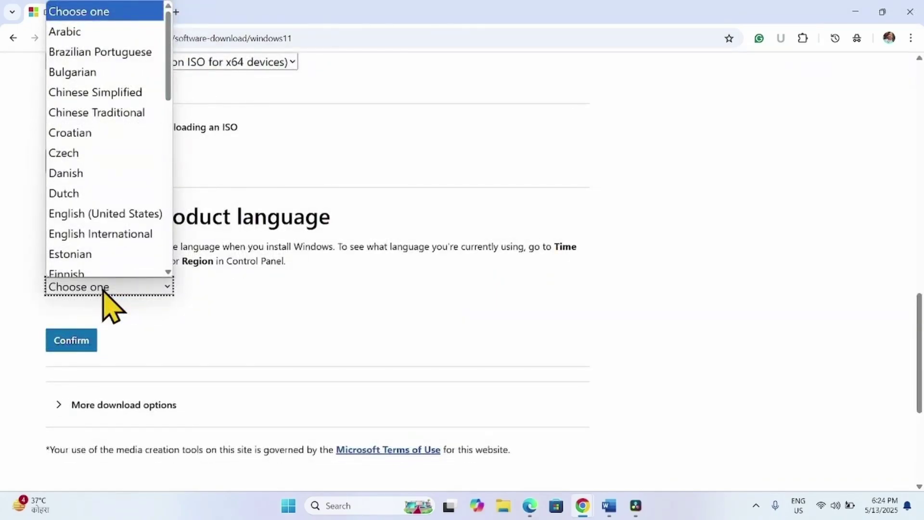
click(298, 377)
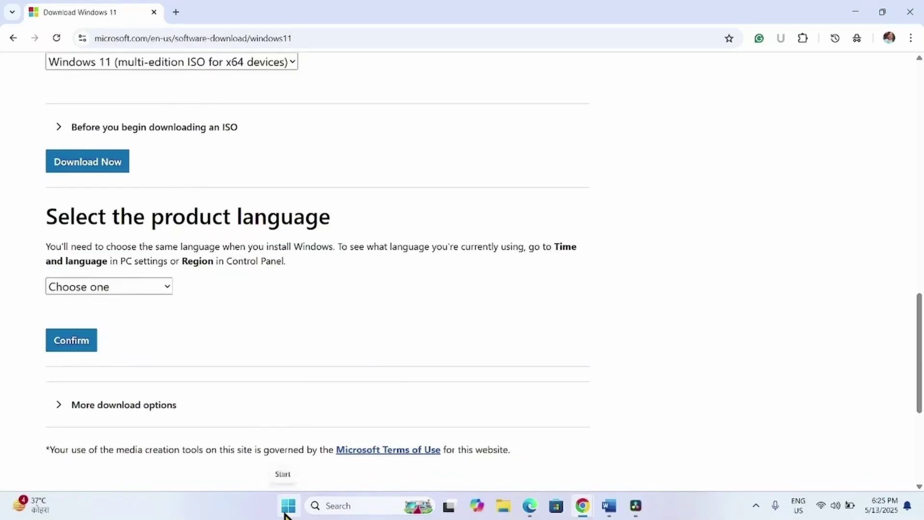
Check the Windows display language on the Language & region page of Settings, and close Settings
click(285, 513)
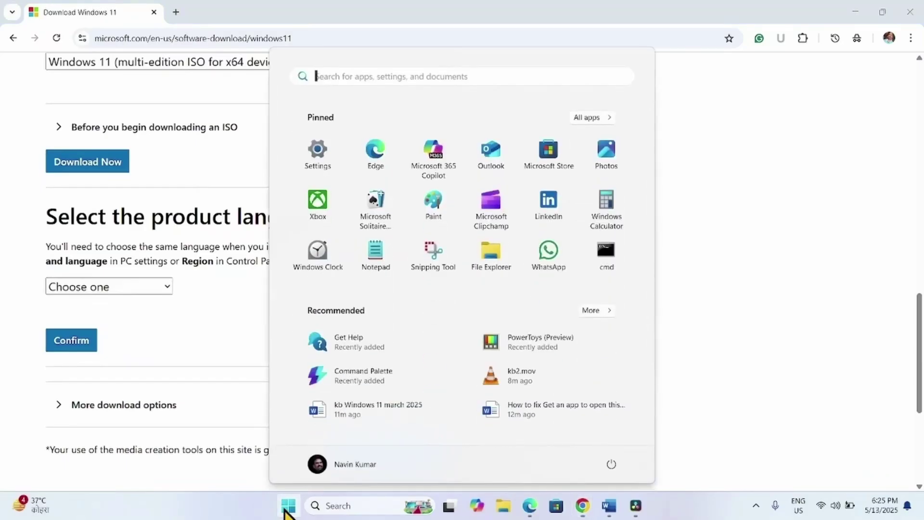
click(327, 144)
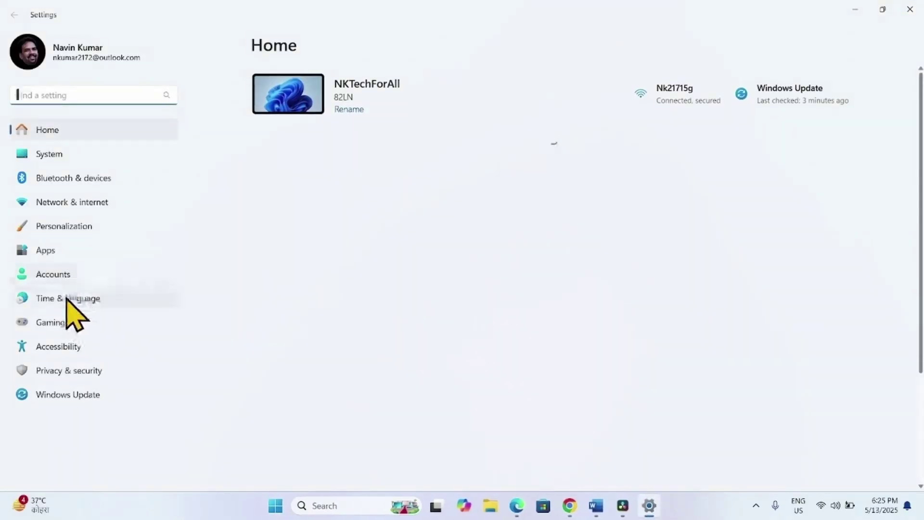
click(67, 301)
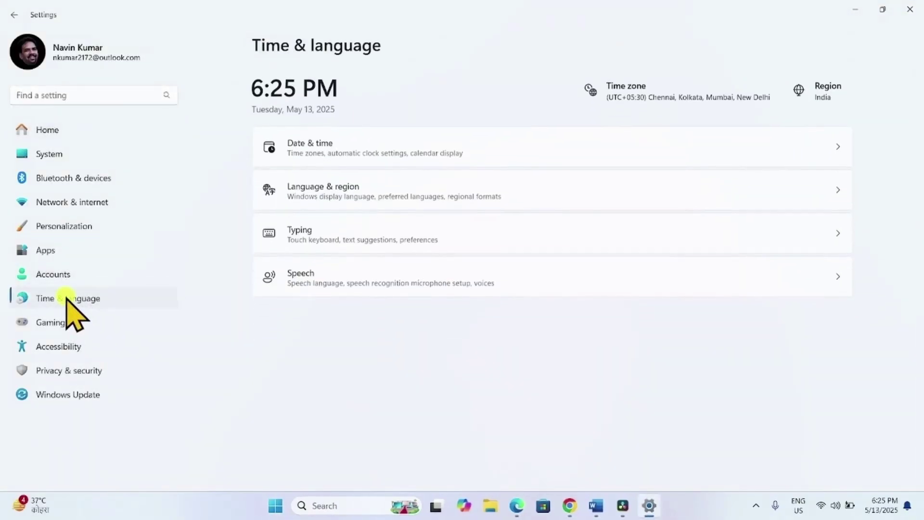
click(513, 196)
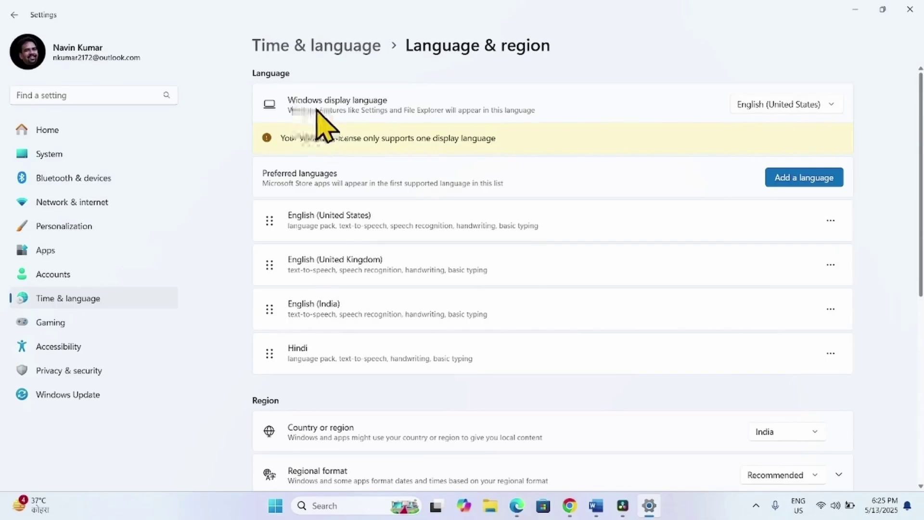
click(909, 9)
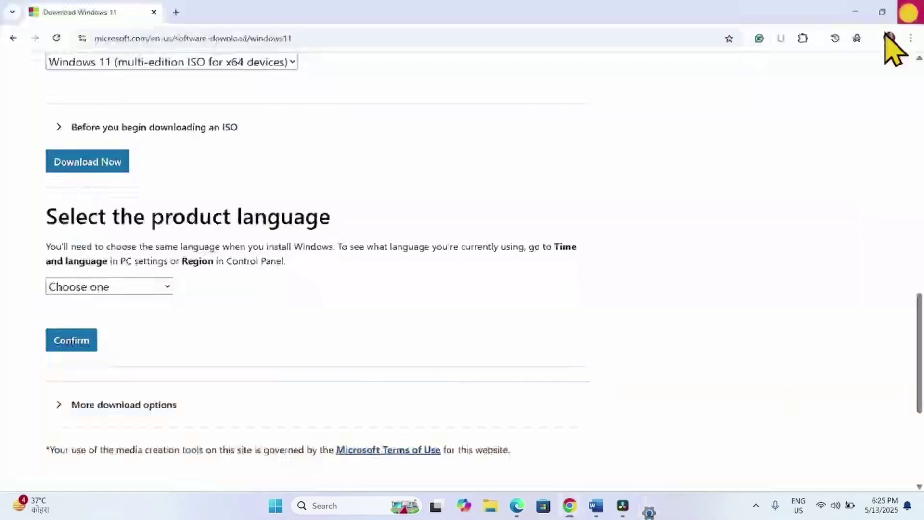
Confirm English (United States) as the product language on the download page and start the 64-bit Windows 11 ISO download
click(115, 289)
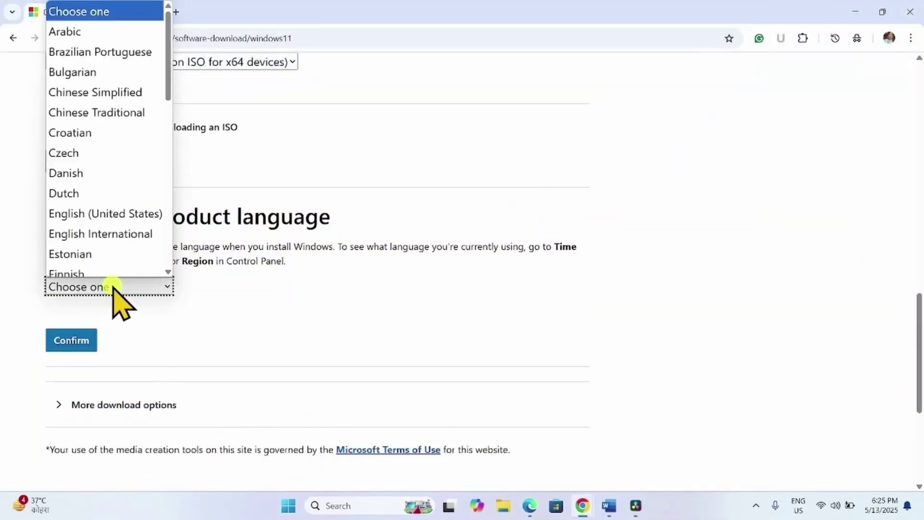
click(101, 207)
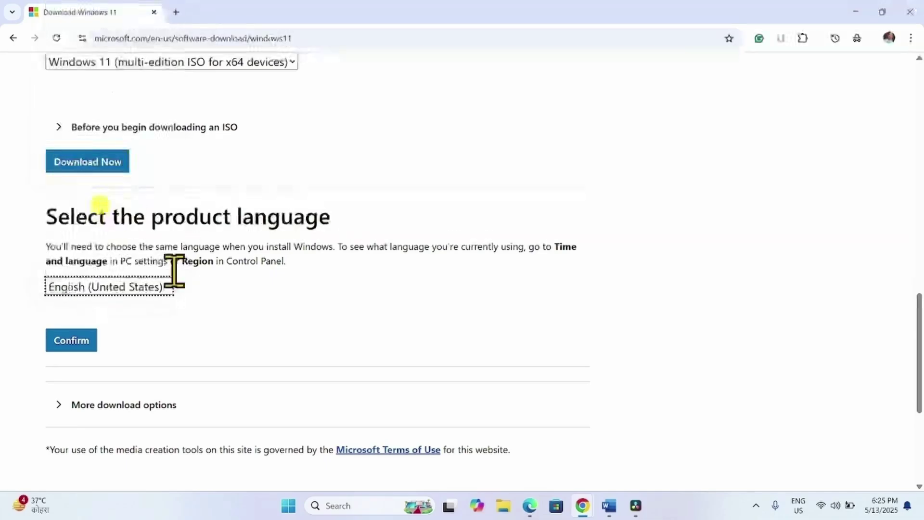
click(57, 341)
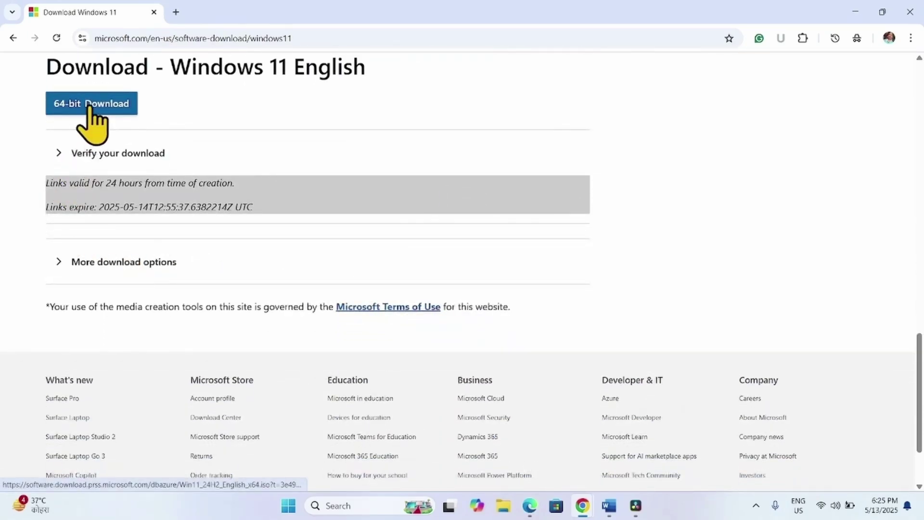
click(88, 107)
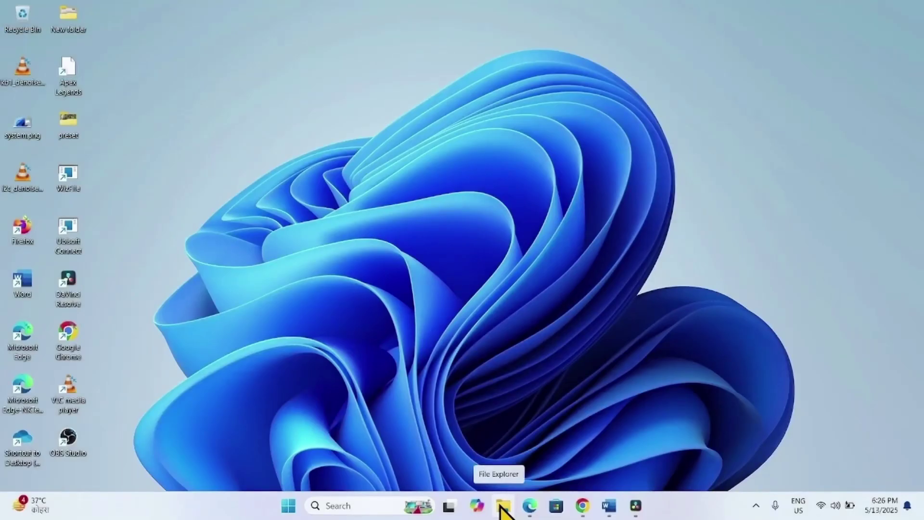
In File Explorer, mount Win11_24H2_English_x64.iso from the Downloads folder, allowing the file to open despite the security warning
click(502, 506)
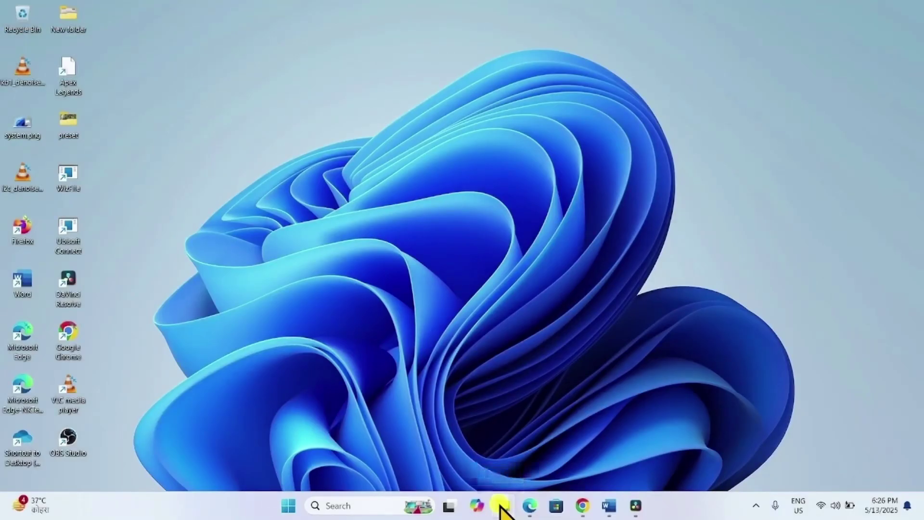
click(823, 9)
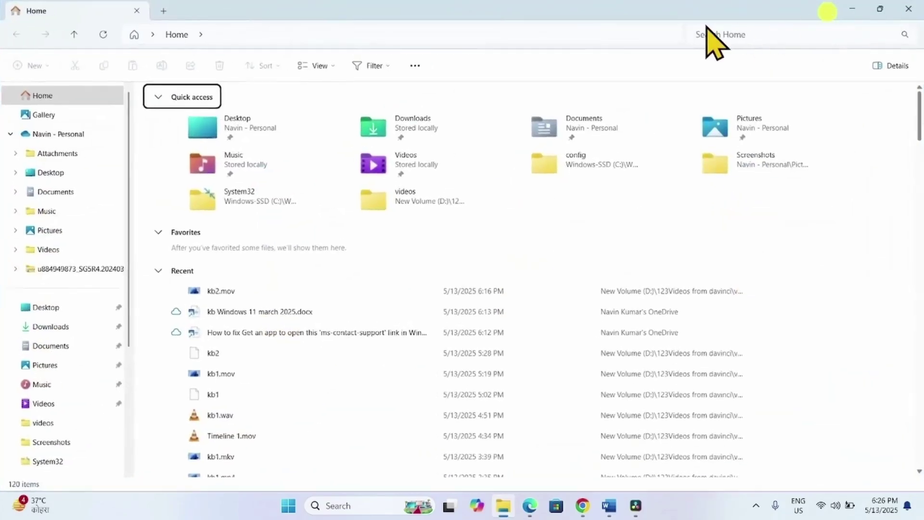
click(53, 326)
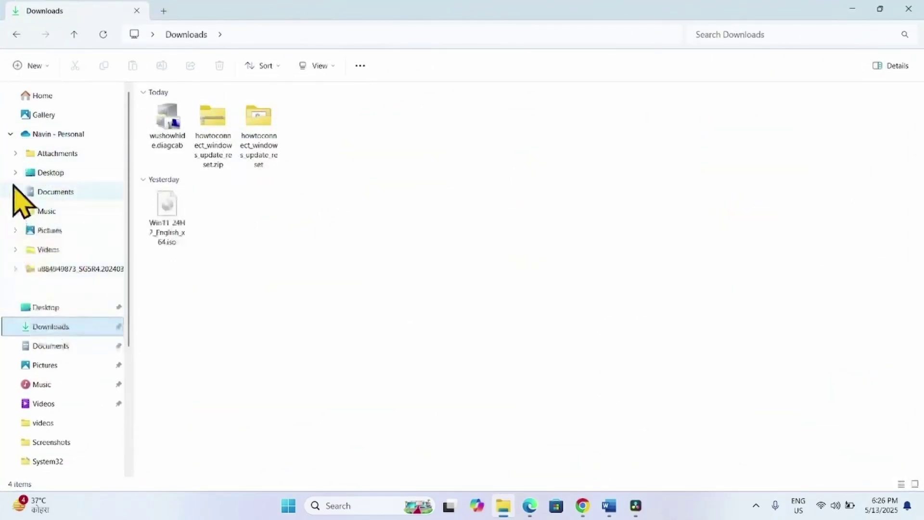
right_click(168, 214)
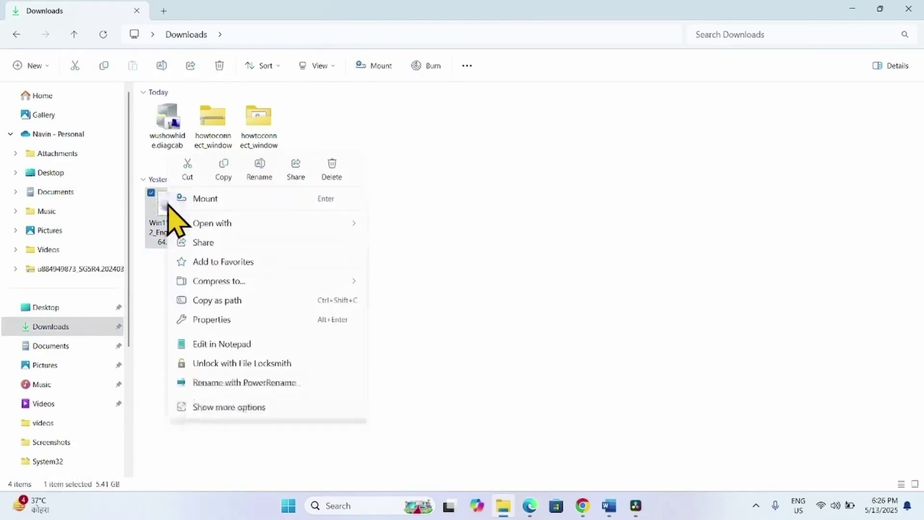
click(229, 199)
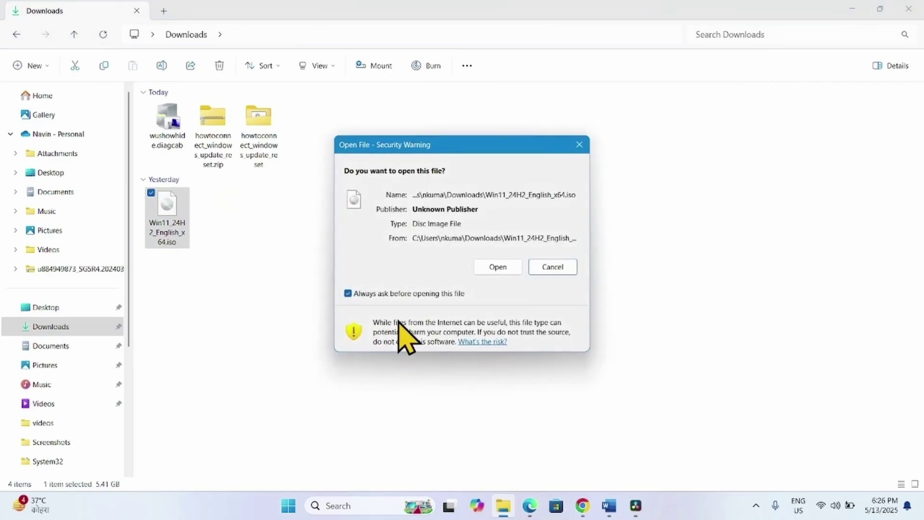
click(490, 262)
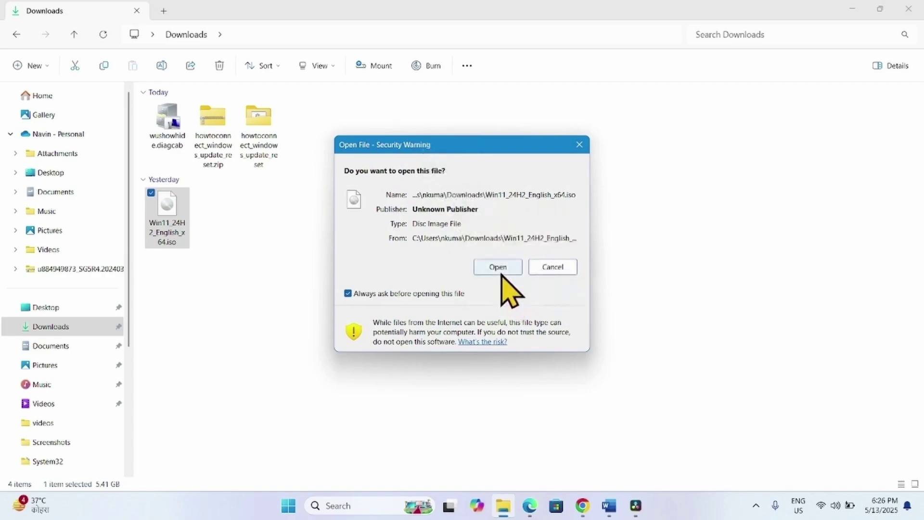
click(498, 266)
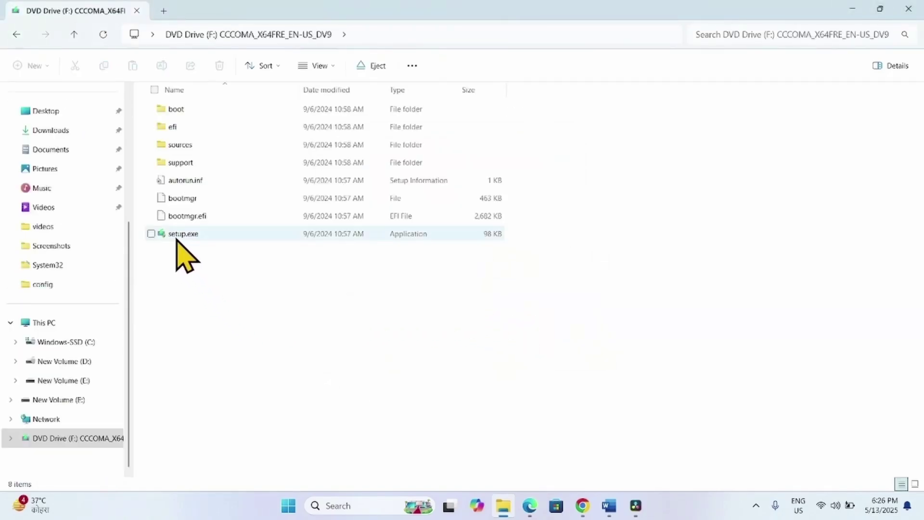
Run setup.exe from the mounted DVD drive and allow it to make changes to the device
right_click(178, 237)
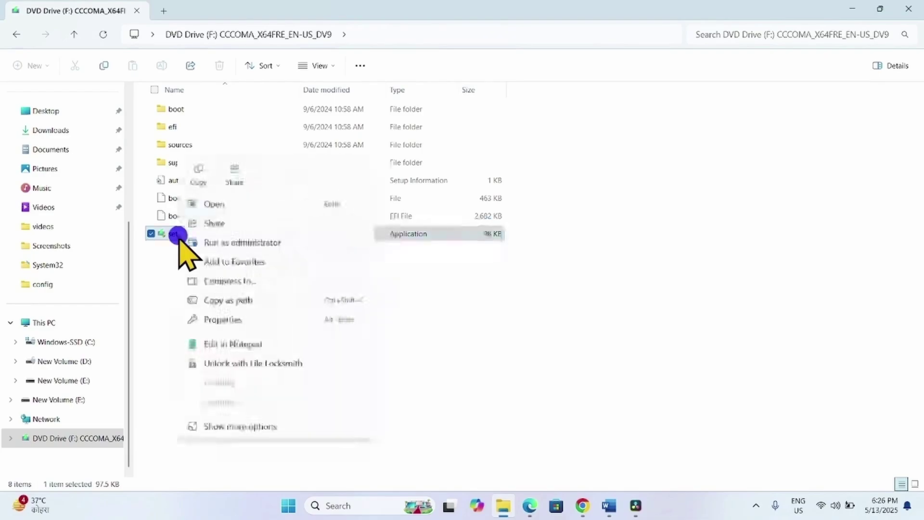
click(207, 204)
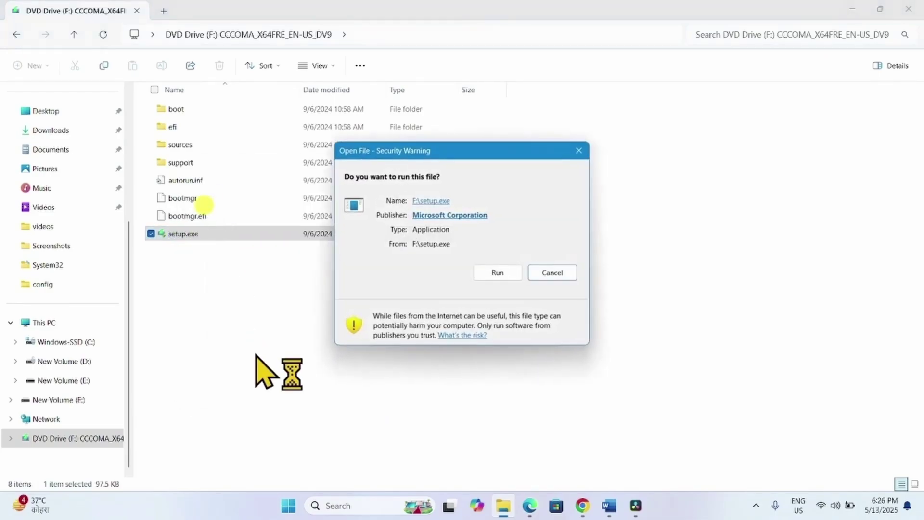
click(489, 271)
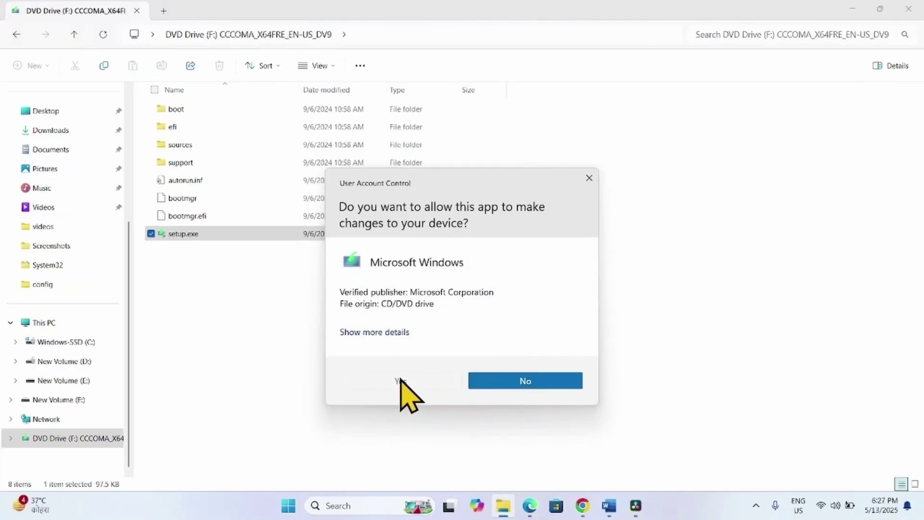
click(401, 380)
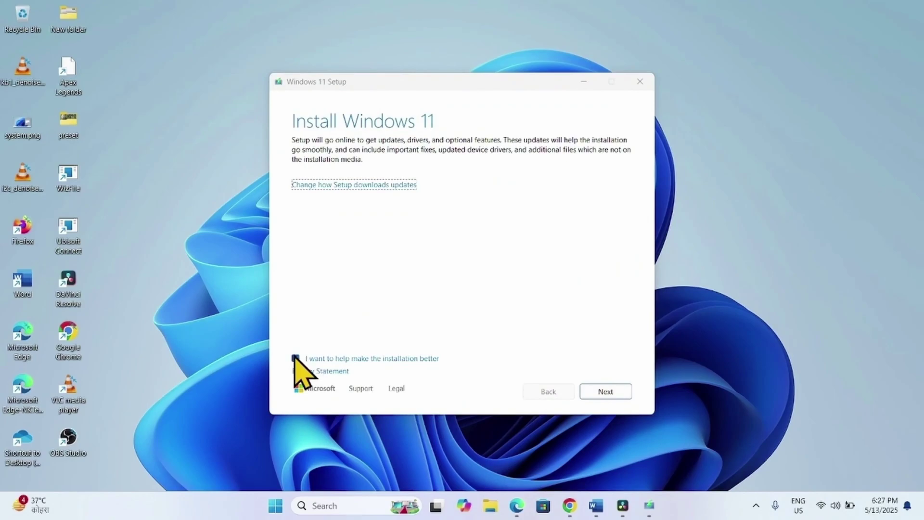
Start the Windows 11 installation with "I want to help make the installation better" turned off, license terms accepted, and personal files and apps kept
click(295, 358)
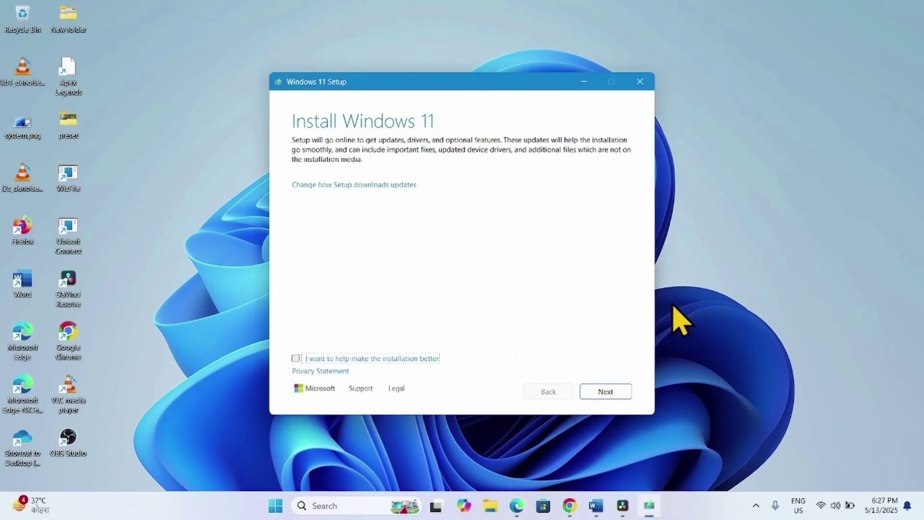
click(605, 391)
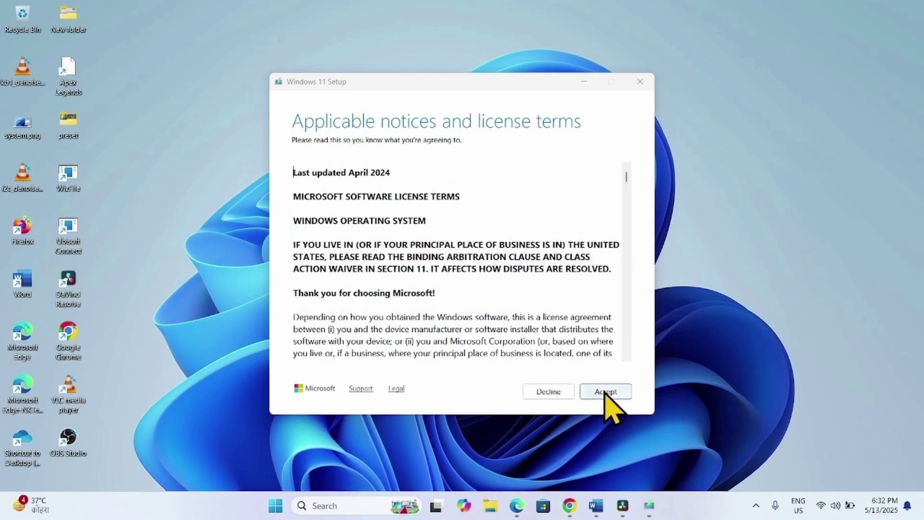
click(605, 391)
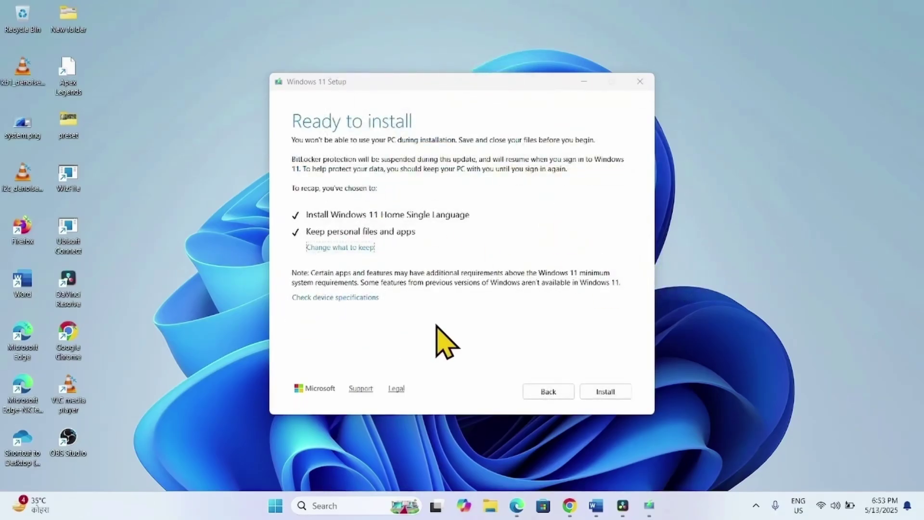
click(604, 394)
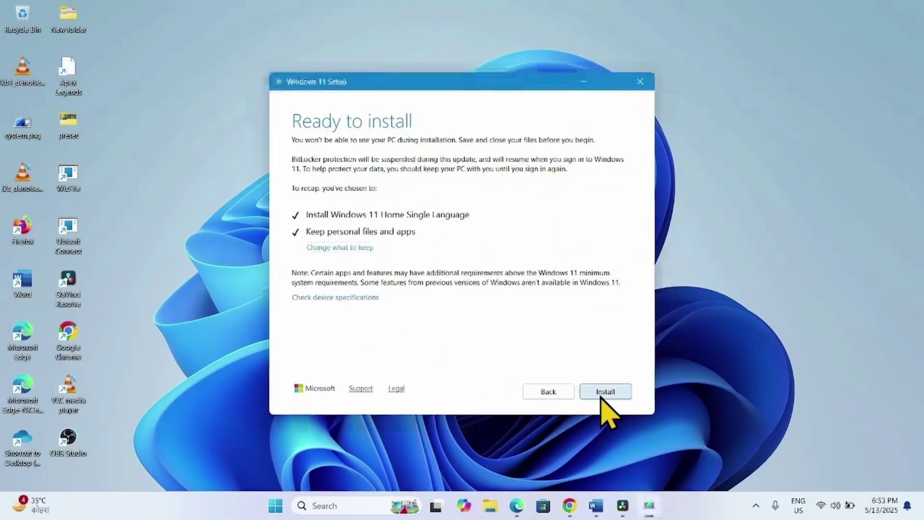